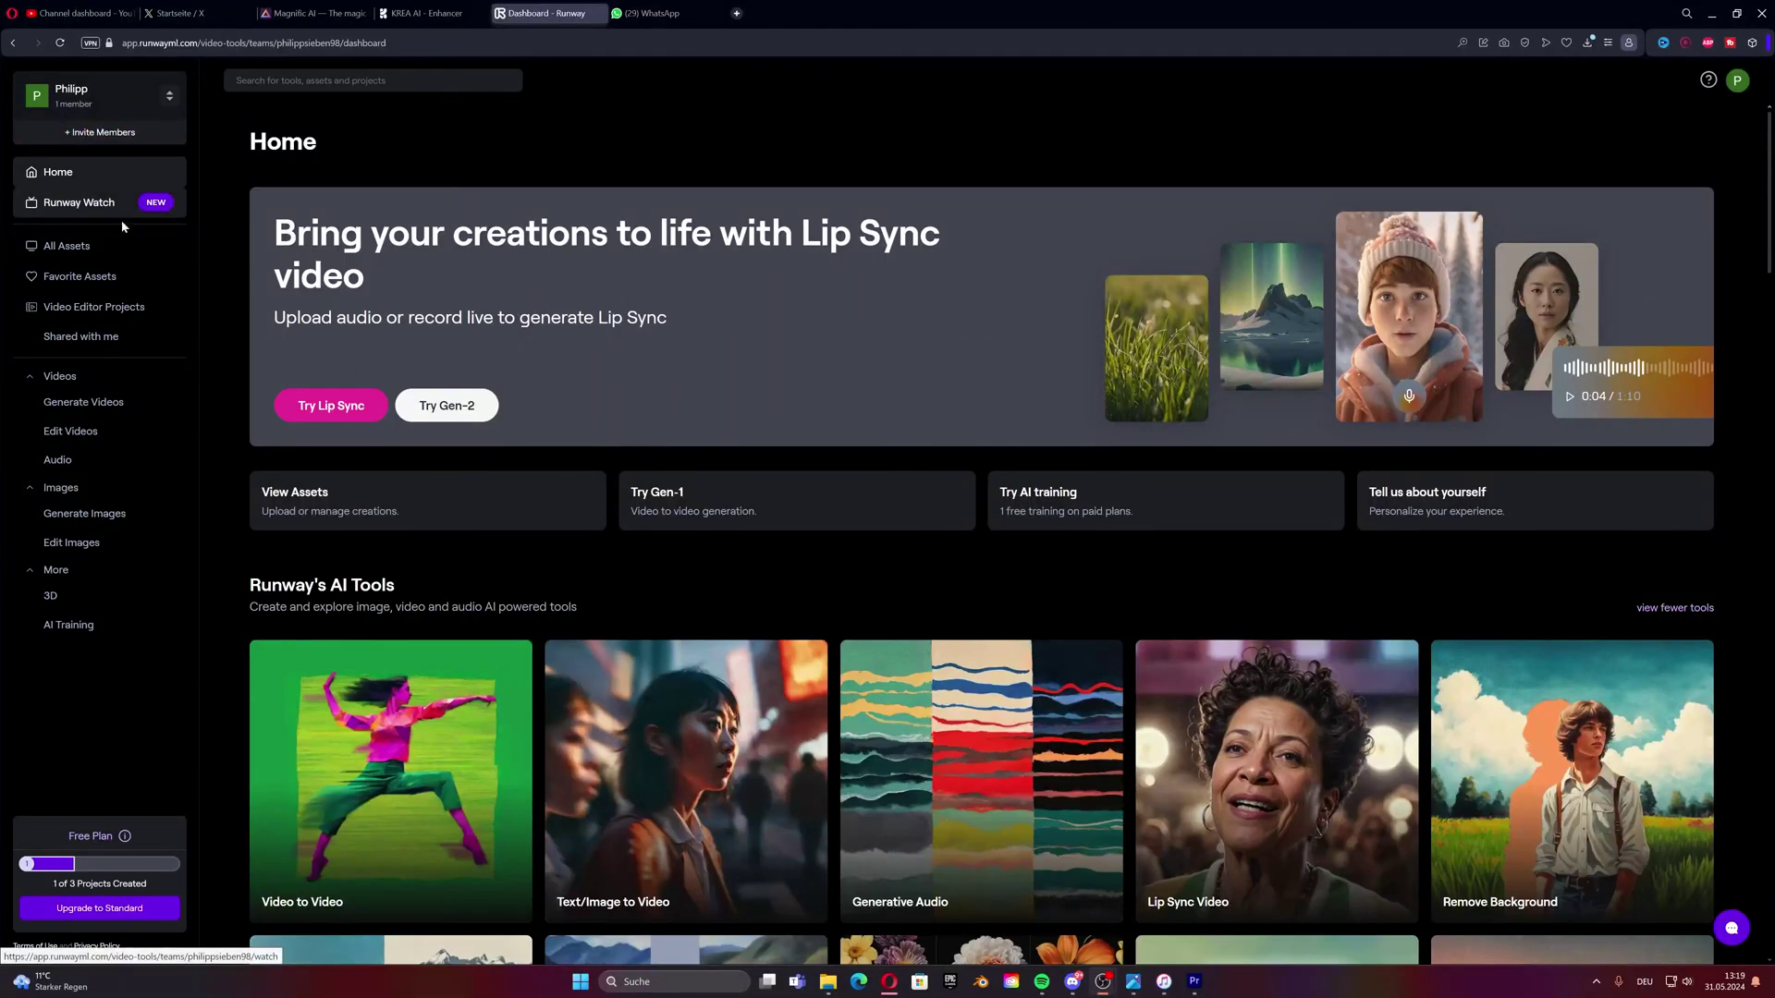
# - Start a Remove Background project and mask the man and umbrella, zooming to check the cutout
pyautogui.scroll(-1, 1479, 591)
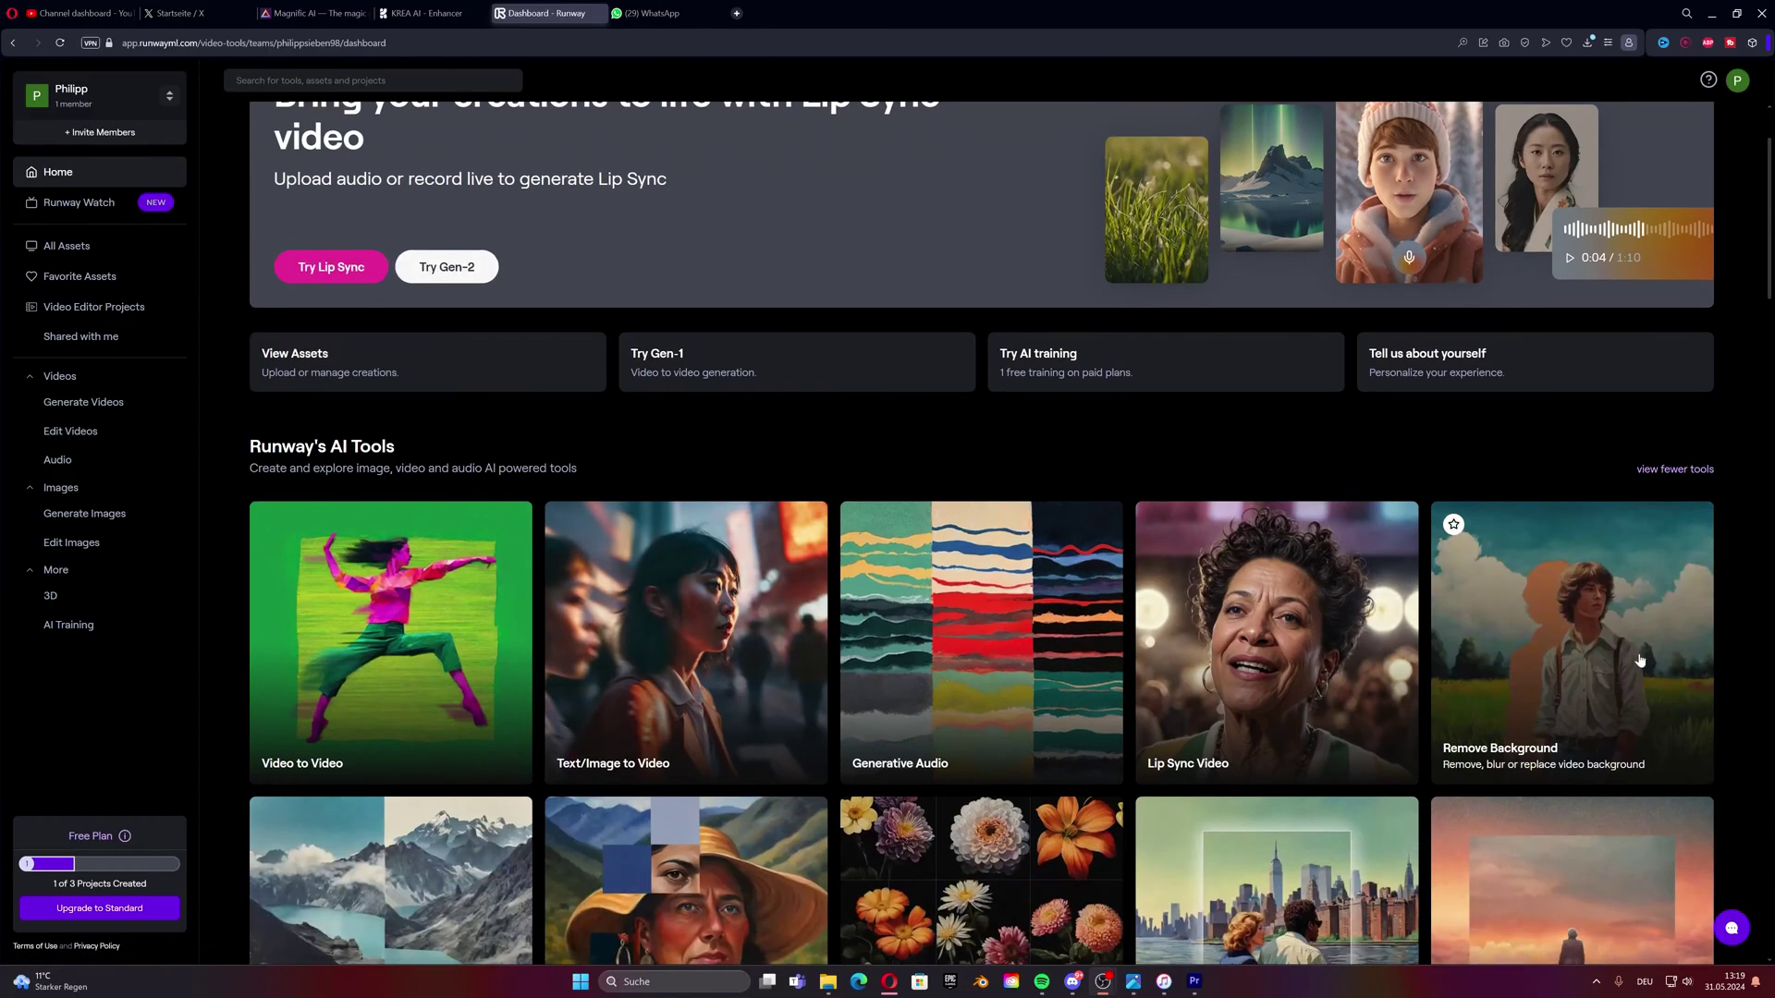
pyautogui.click(1622, 632)
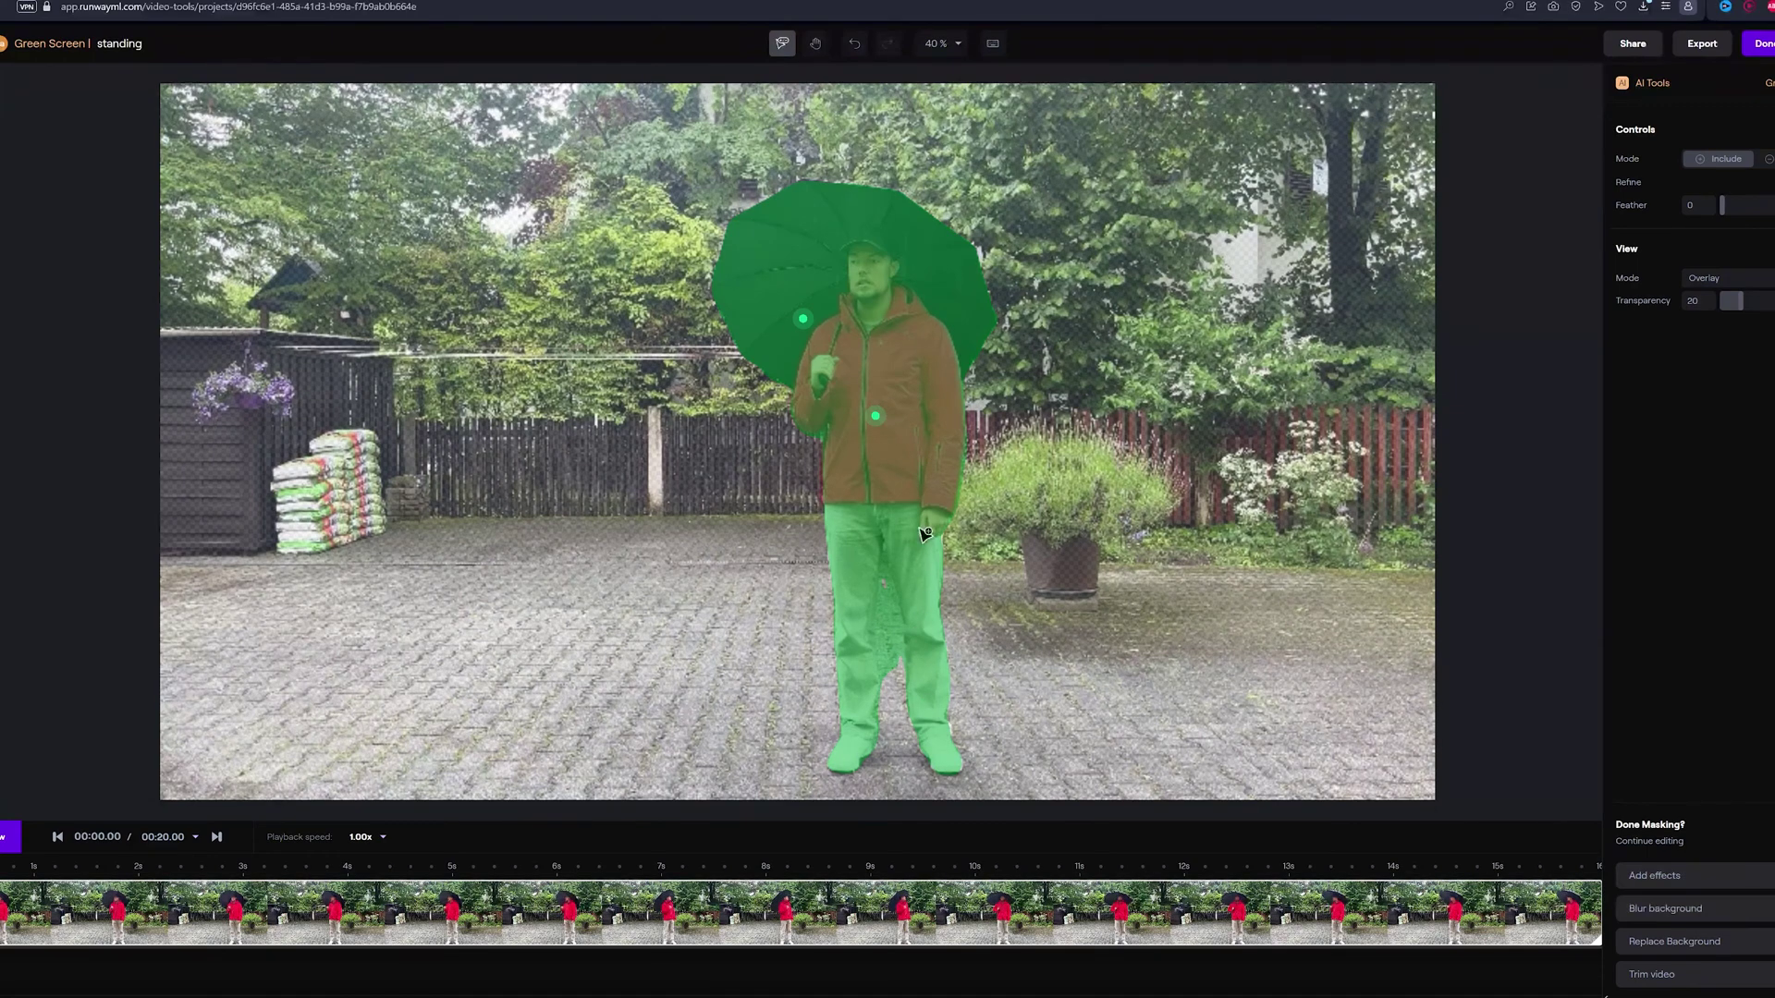
pyautogui.scroll(10, 911, 680)
pyautogui.scroll(-10, 910, 684)
pyautogui.scroll(10, 910, 703)
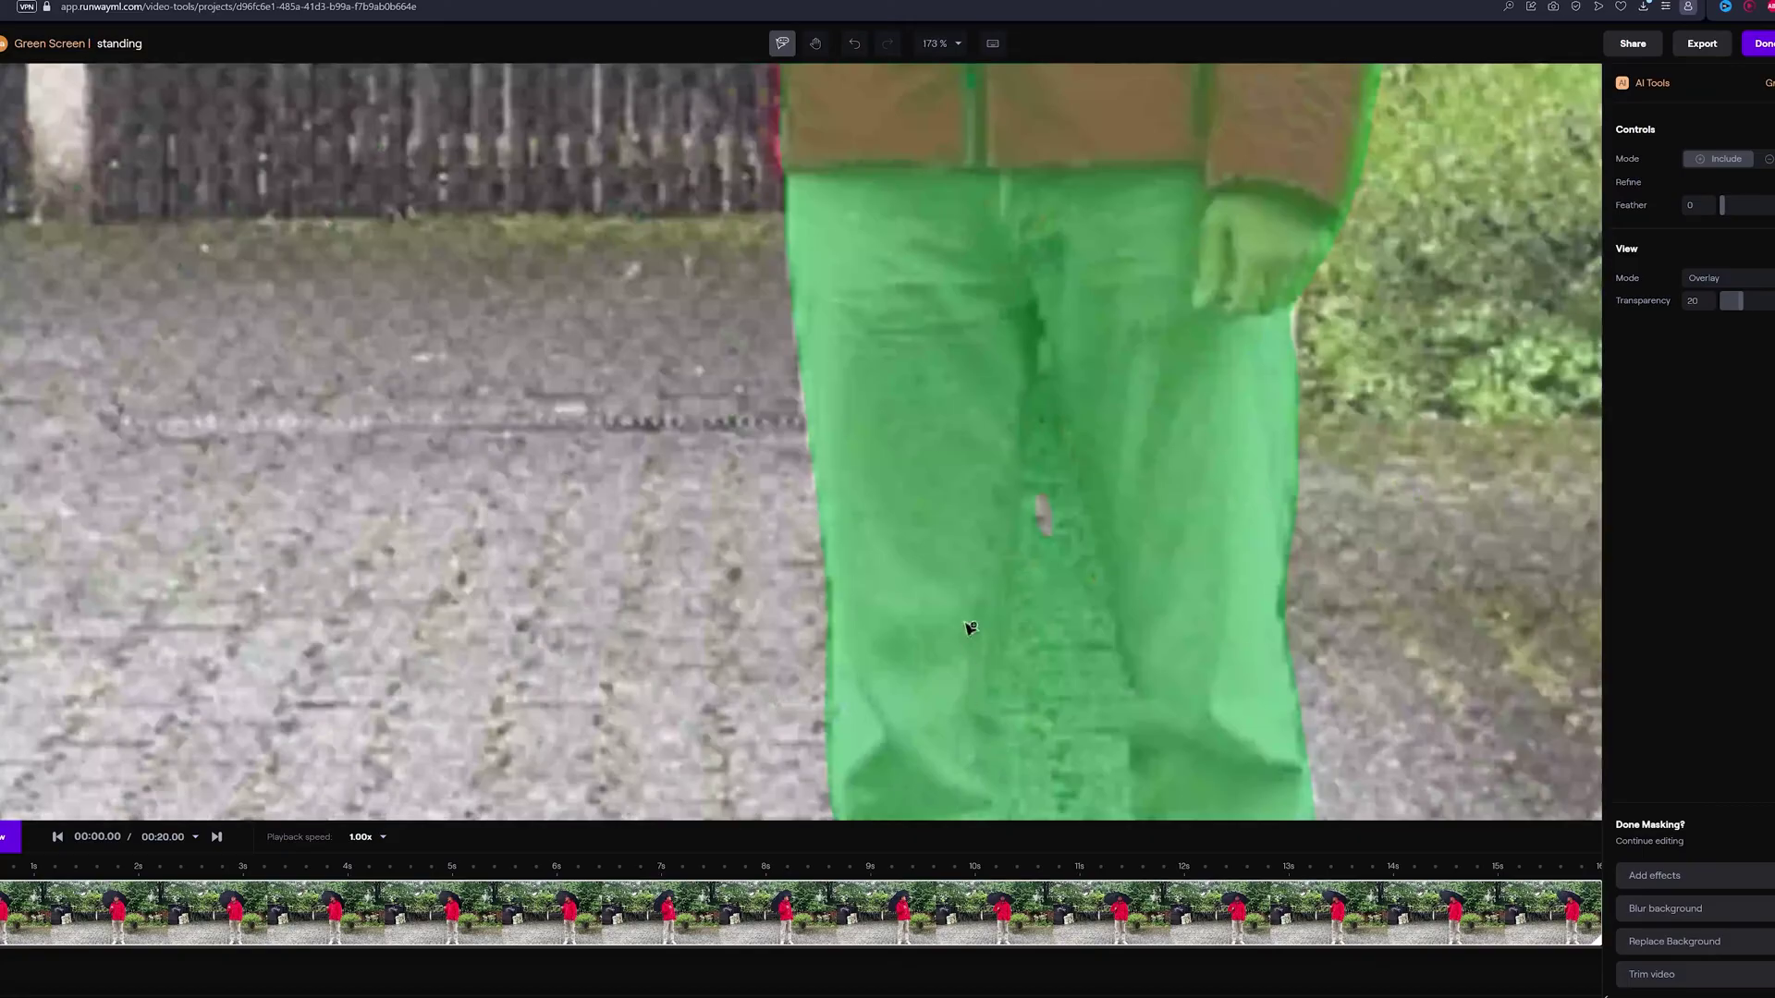
pyautogui.scroll(-8, 974, 562)
pyautogui.scroll(5, 977, 633)
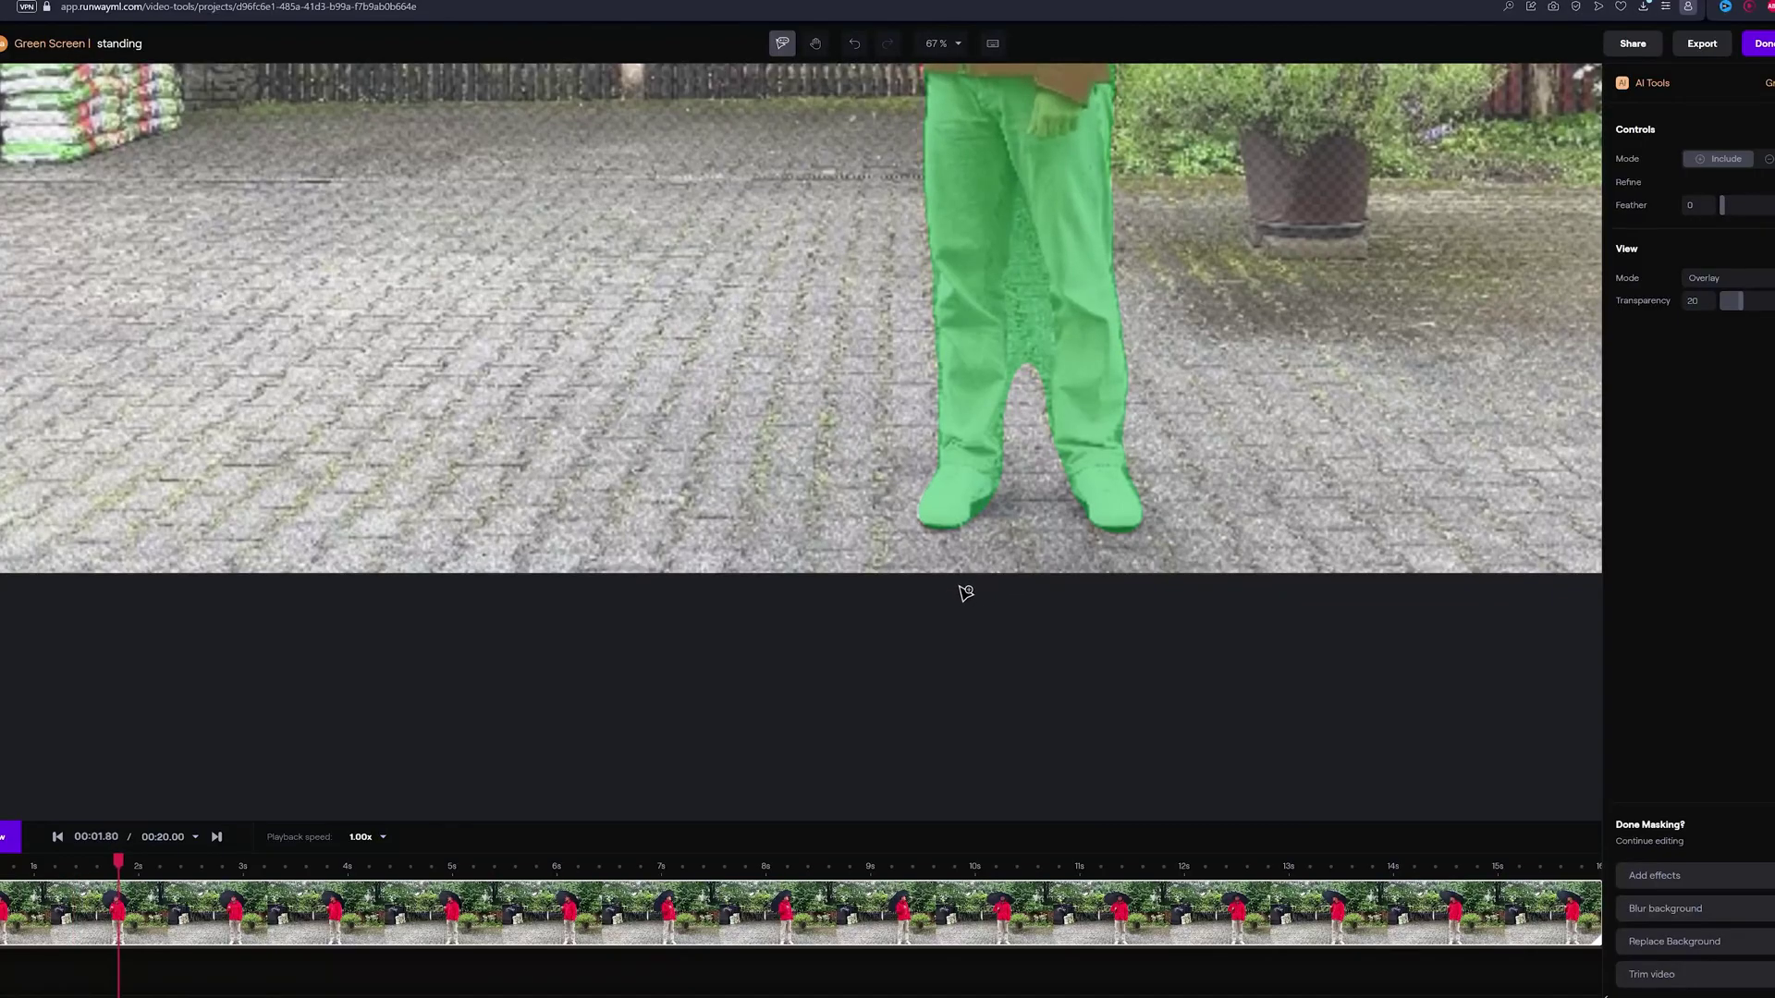
pyautogui.scroll(-5, 966, 593)
pyautogui.scroll(3, 1049, 478)
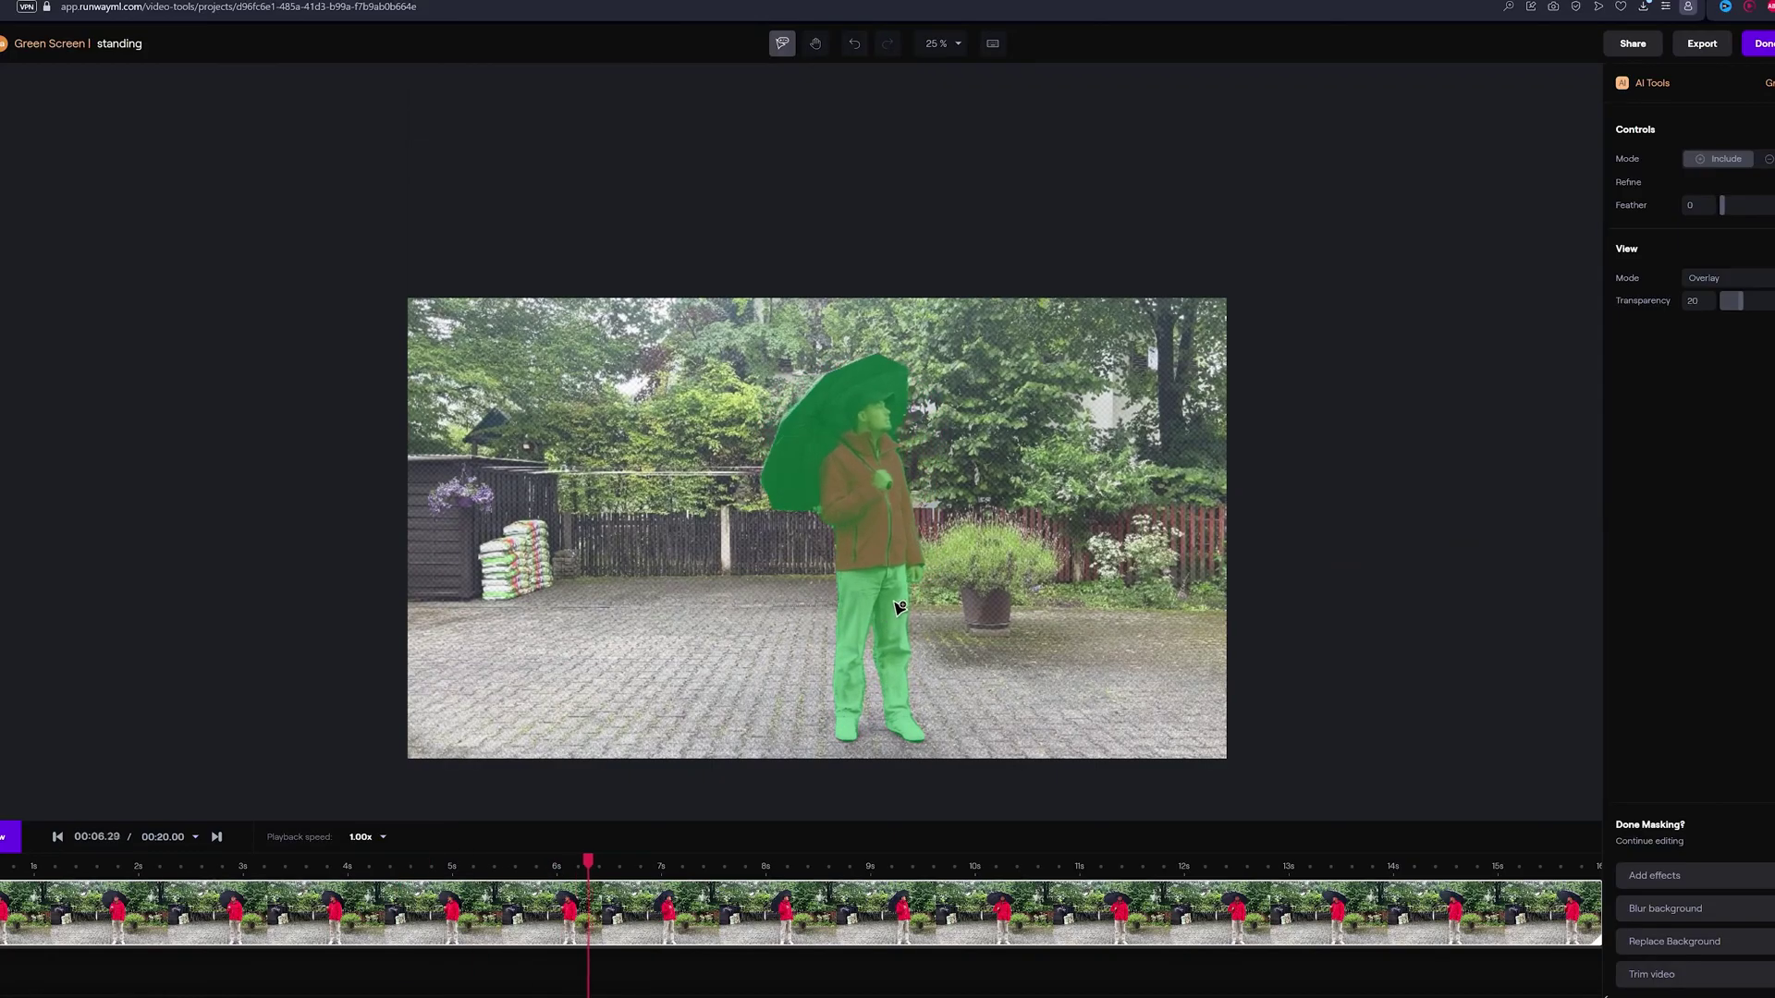
pyautogui.scroll(5, 904, 588)
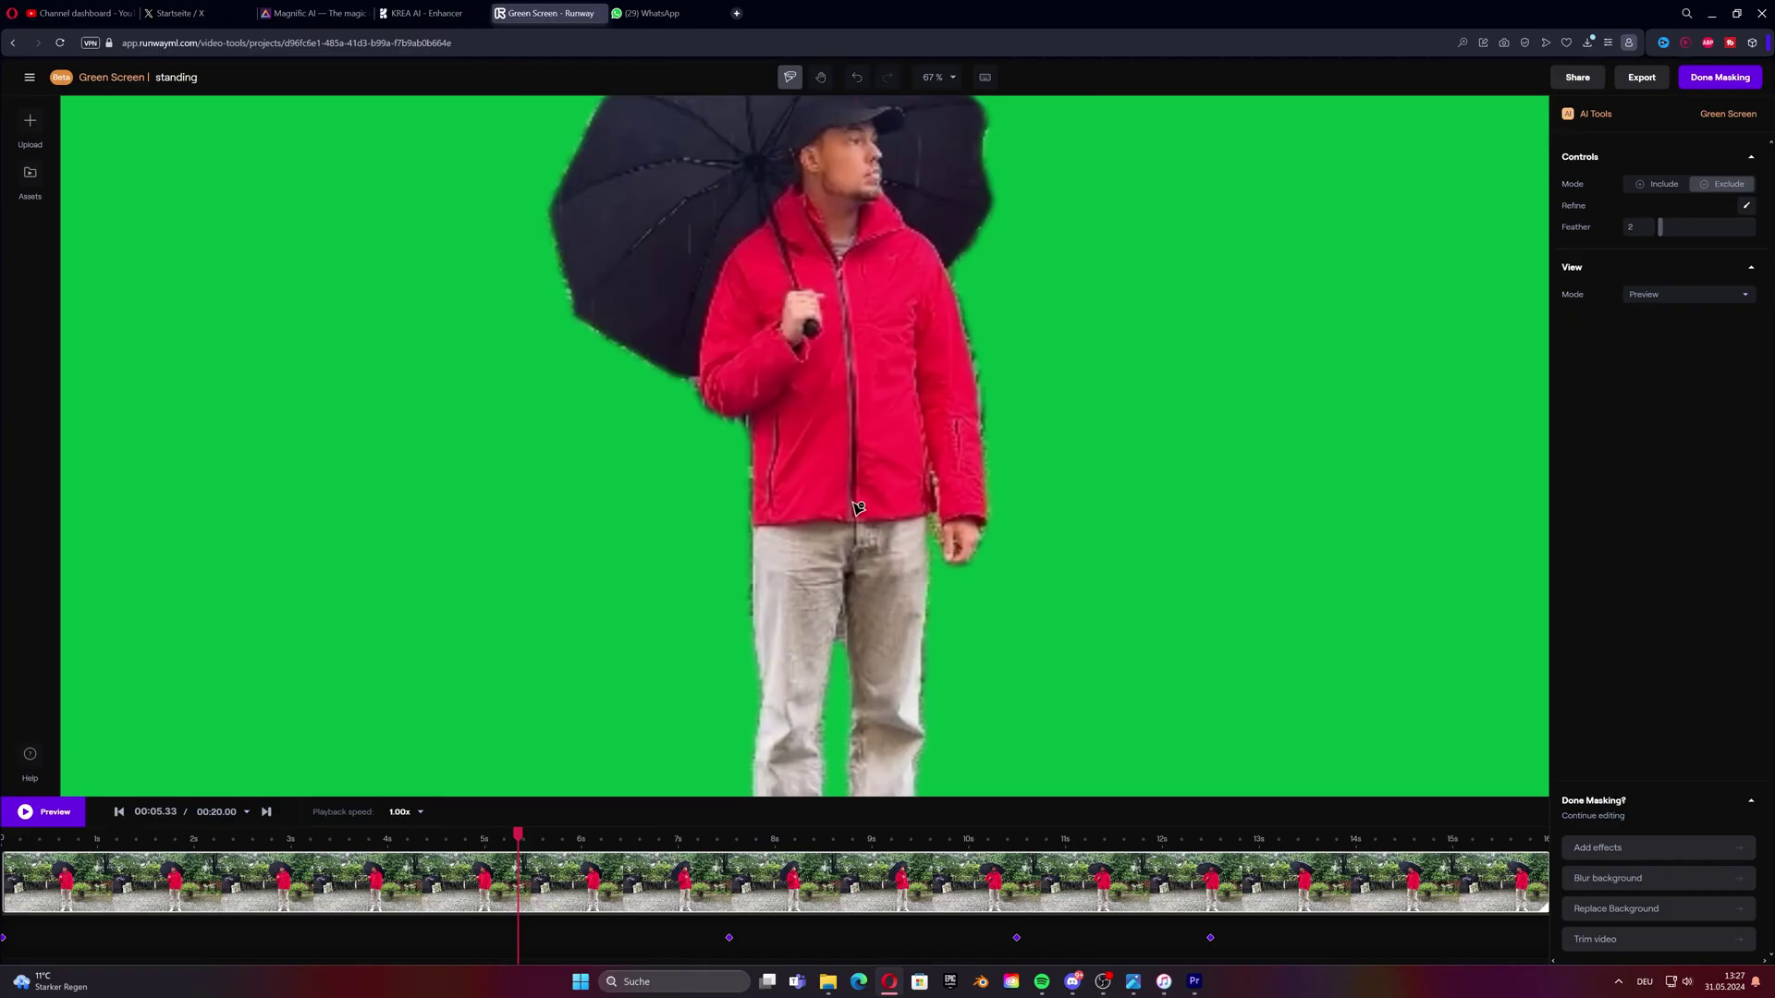
# - Inspect the mask in Alpha Channel view, then return to the green Overlay view
pyautogui.scroll(-3, 846, 529)
pyautogui.scroll(2, 852, 534)
pyautogui.click(1675, 296)
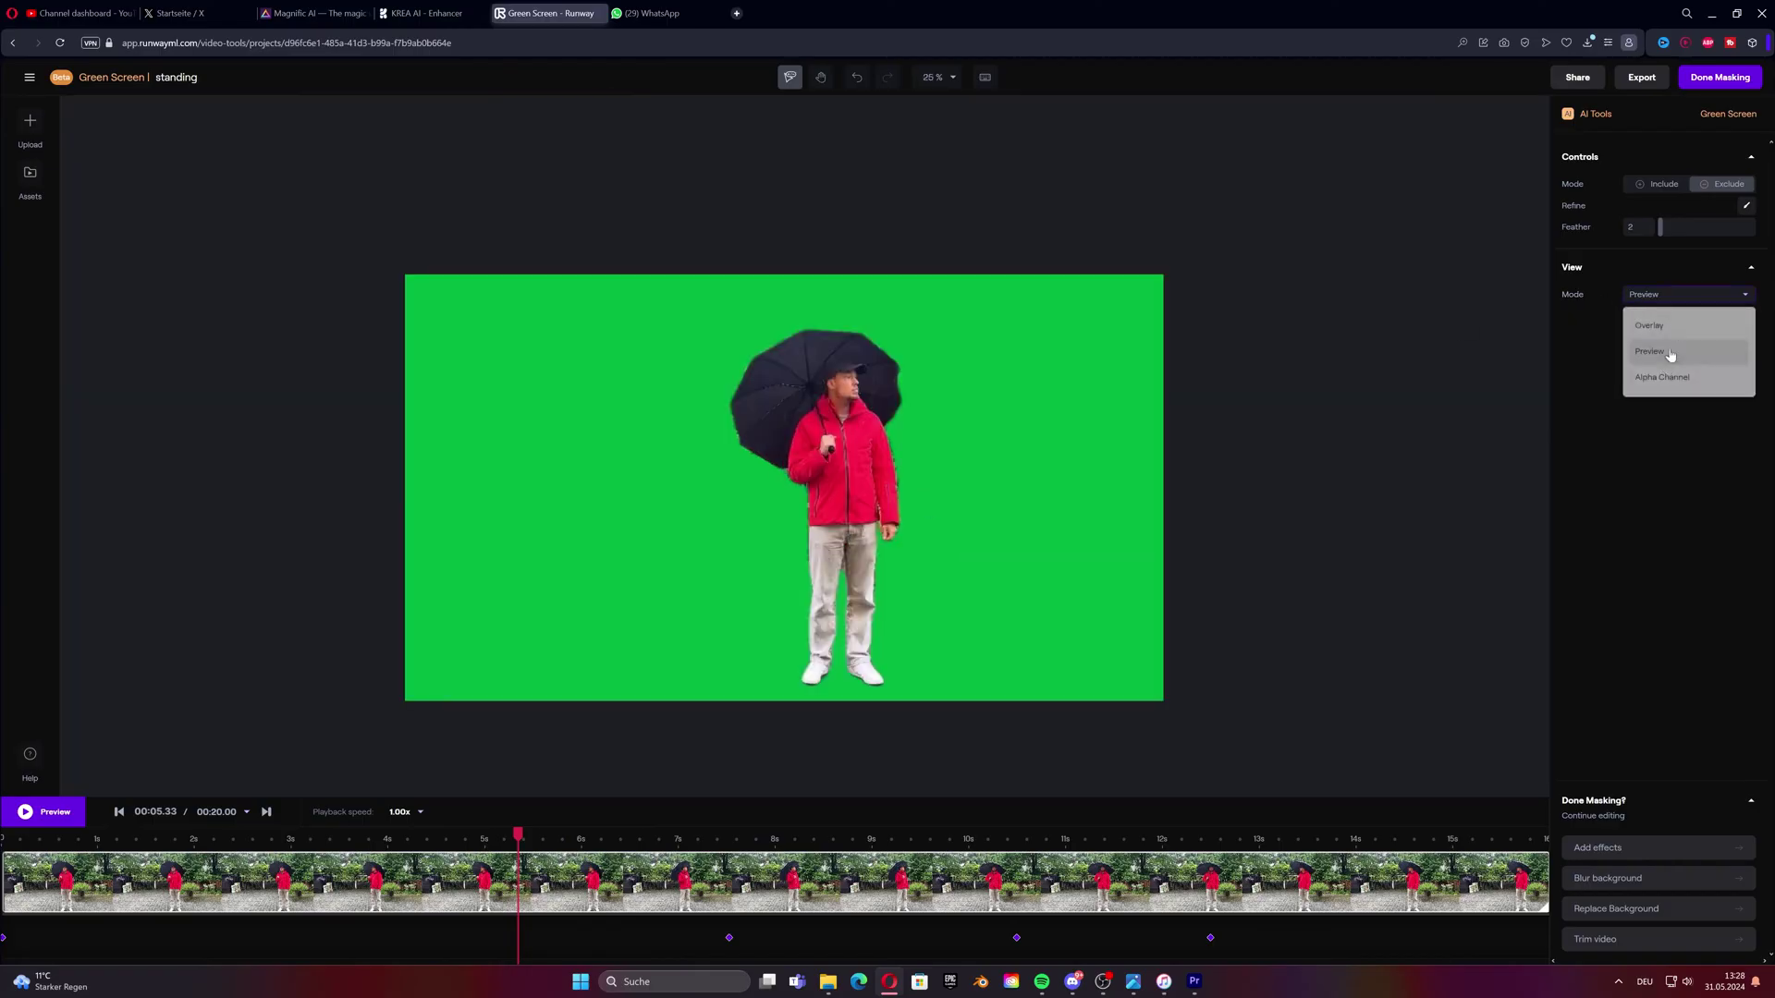
pyautogui.click(1677, 376)
pyautogui.click(1664, 294)
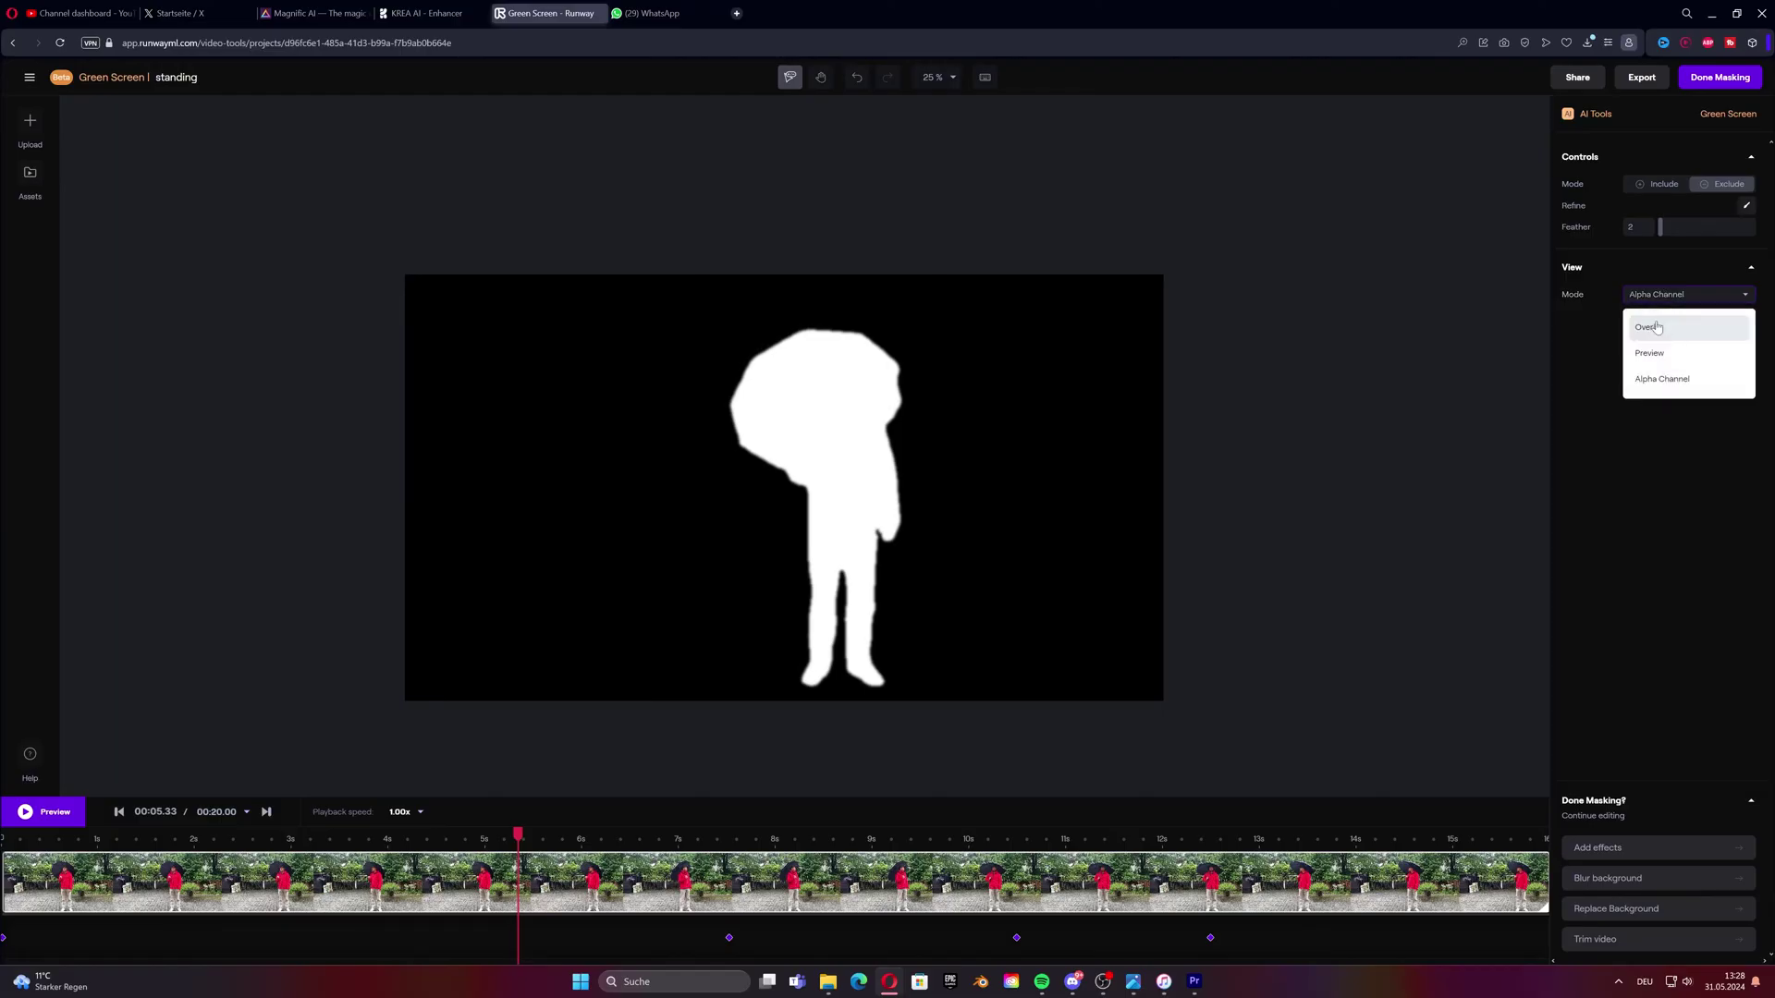
pyautogui.click(1677, 354)
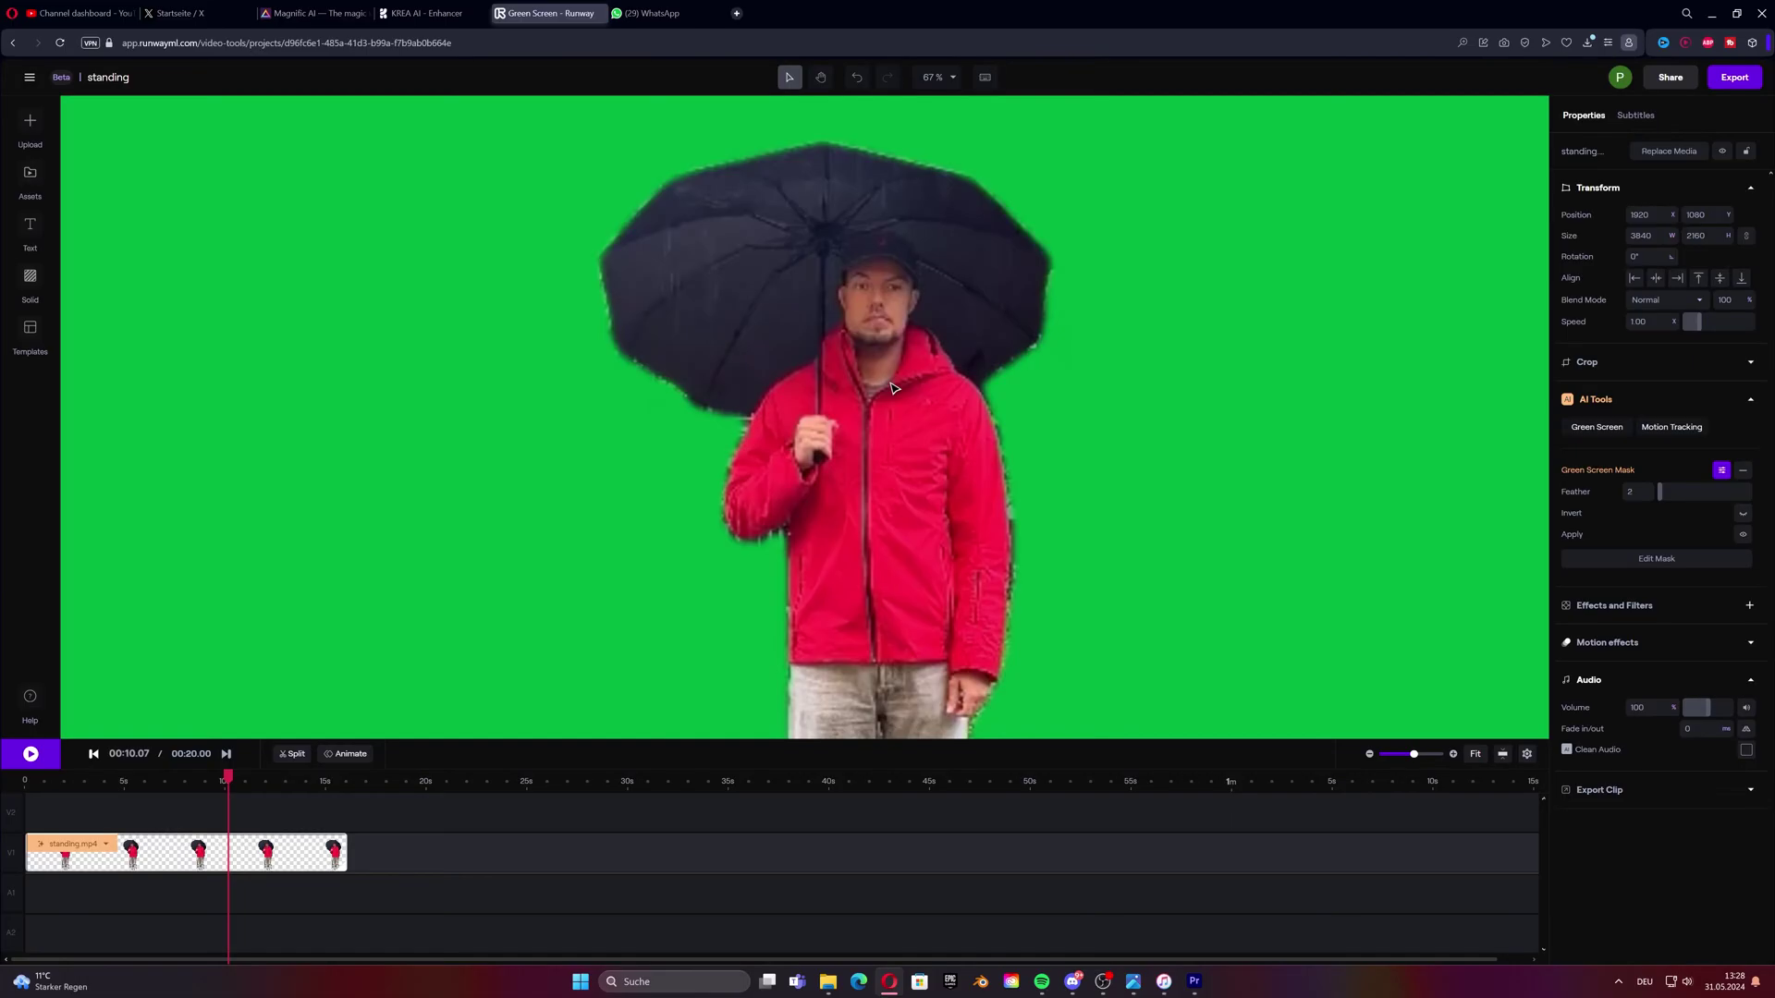
pyautogui.scroll(-2, 894, 388)
pyautogui.scroll(3, 890, 396)
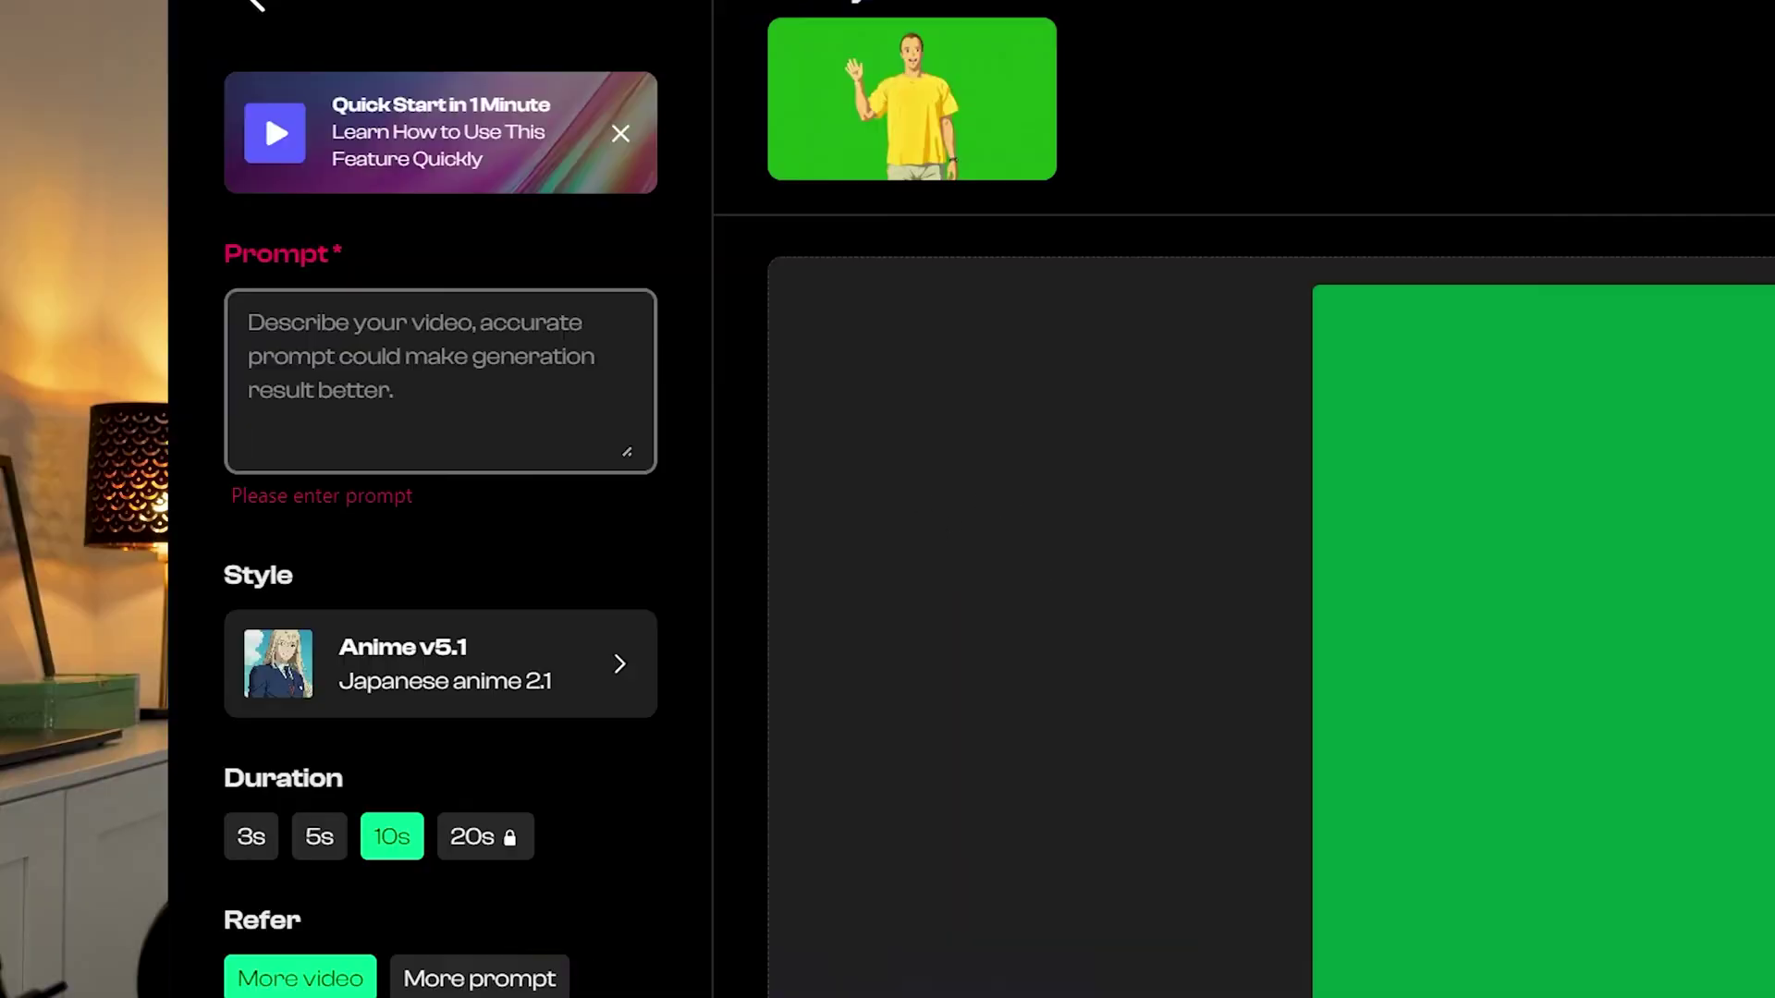
# - Enter the prompt 'man with an umbrella' and choose a generation style
pyautogui.write('young man')
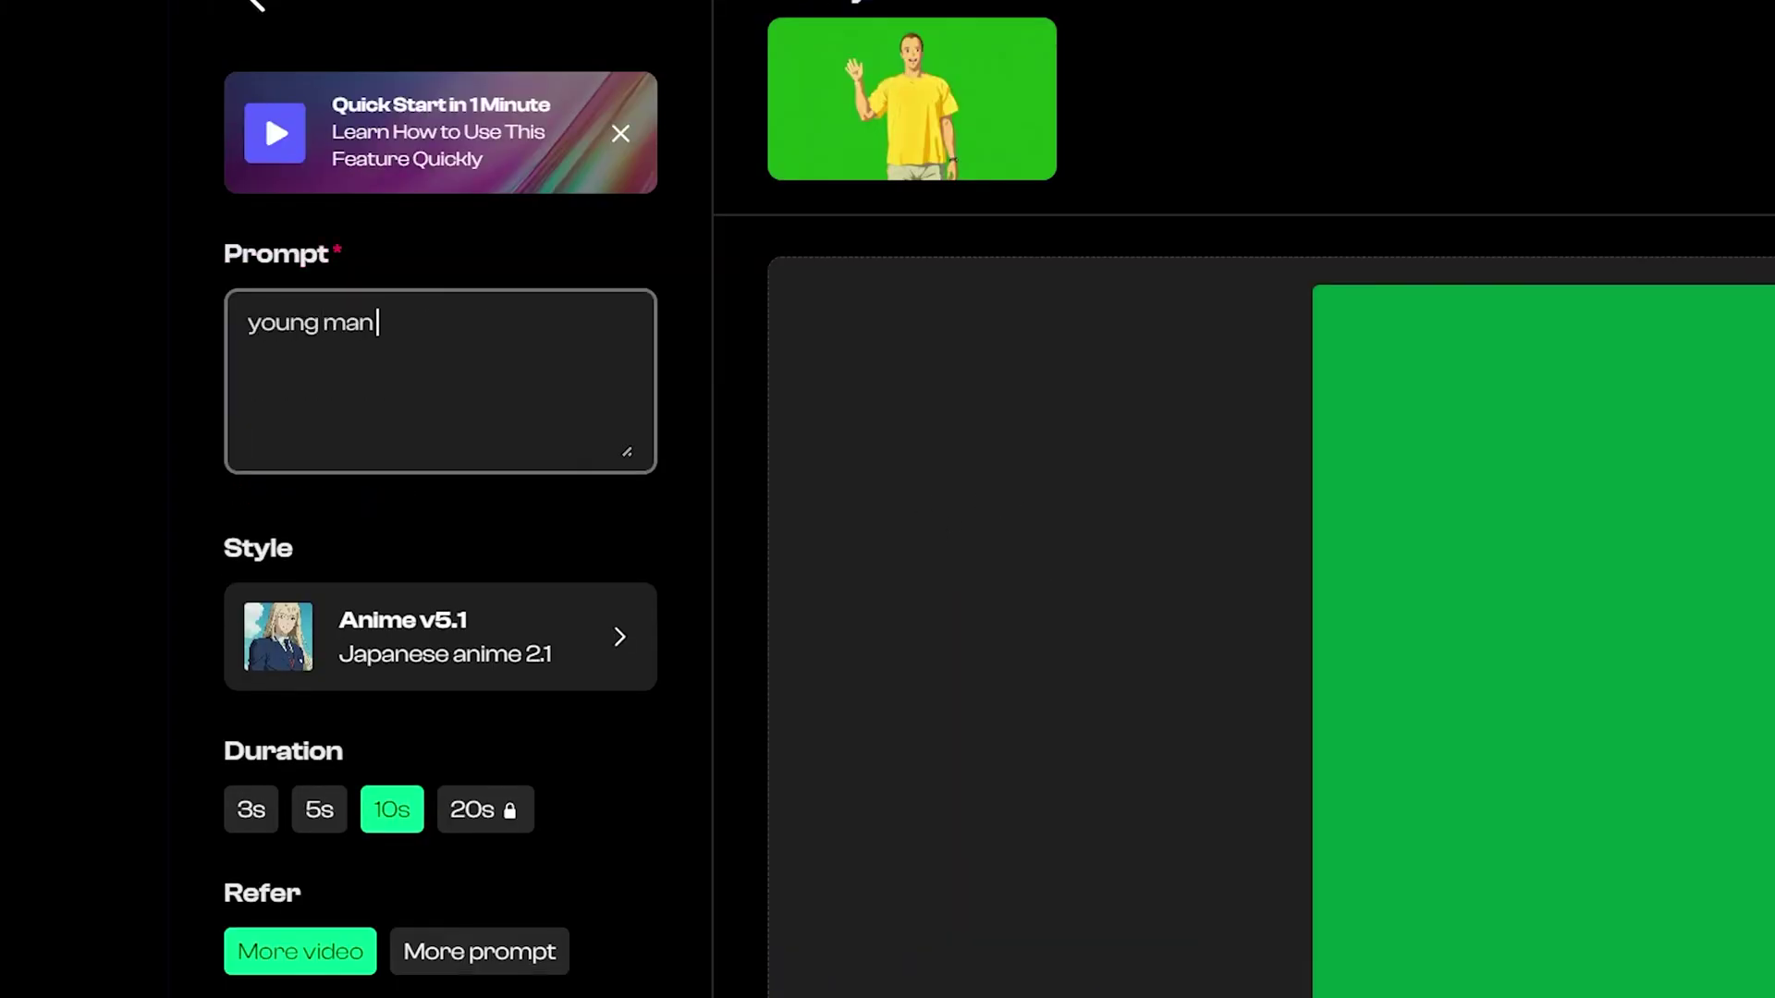
pyautogui.press('BackSpace')
pyautogui.press('BackSpace')
pyautogui.press('BackSpace')
pyautogui.press('BackSpace')
pyautogui.press('BackSpace')
pyautogui.press('BackSpace')
pyautogui.press('BackSpace')
pyautogui.press('BackSpace')
pyautogui.press('BackSpace')
pyautogui.write('man with')
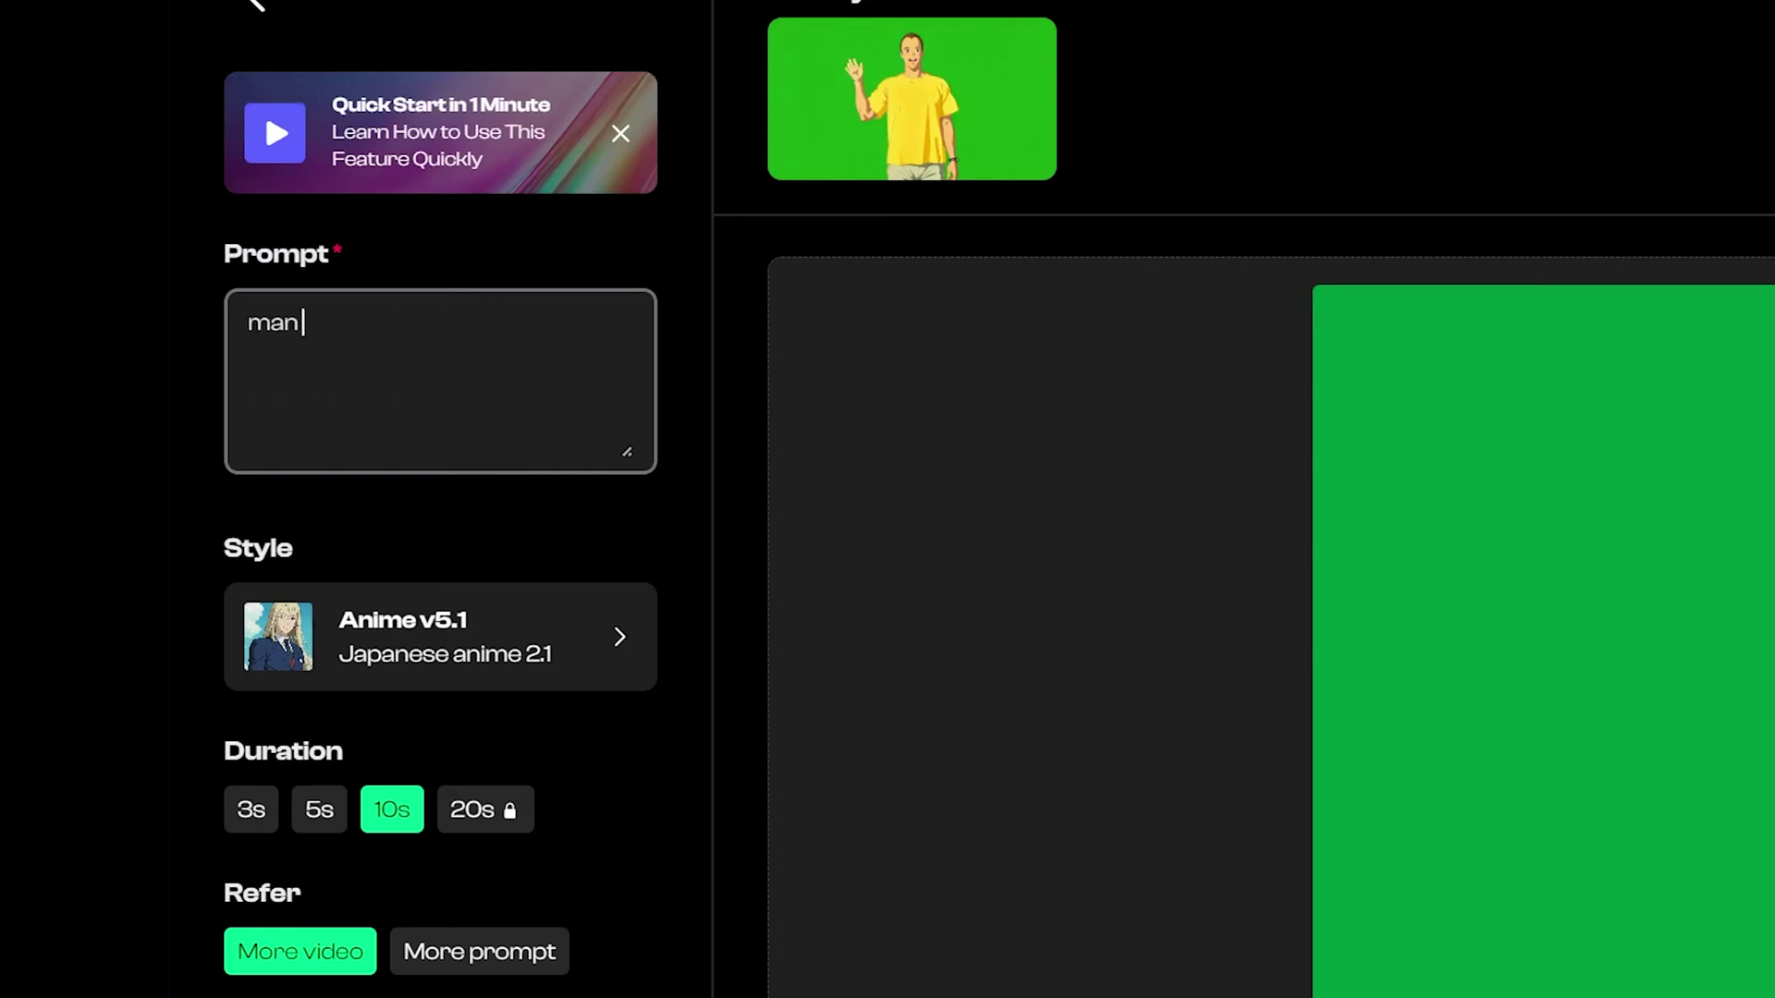
pyautogui.write(' an umbrella')
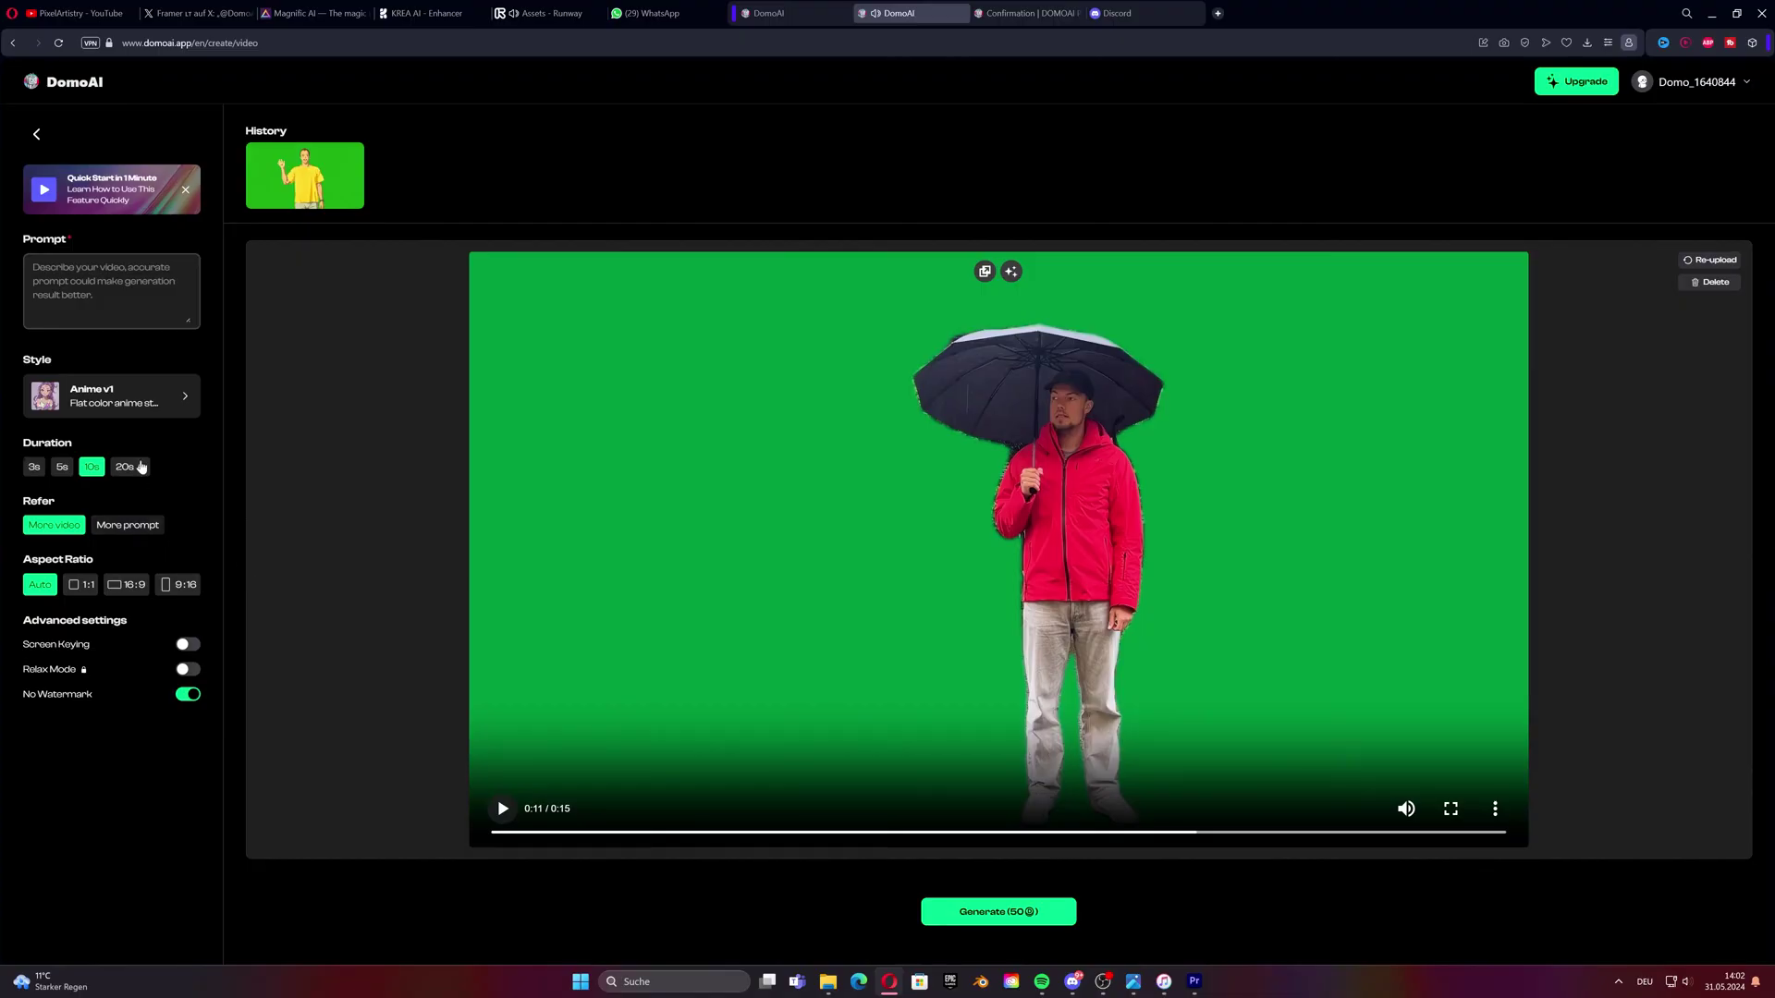
pyautogui.click(142, 405)
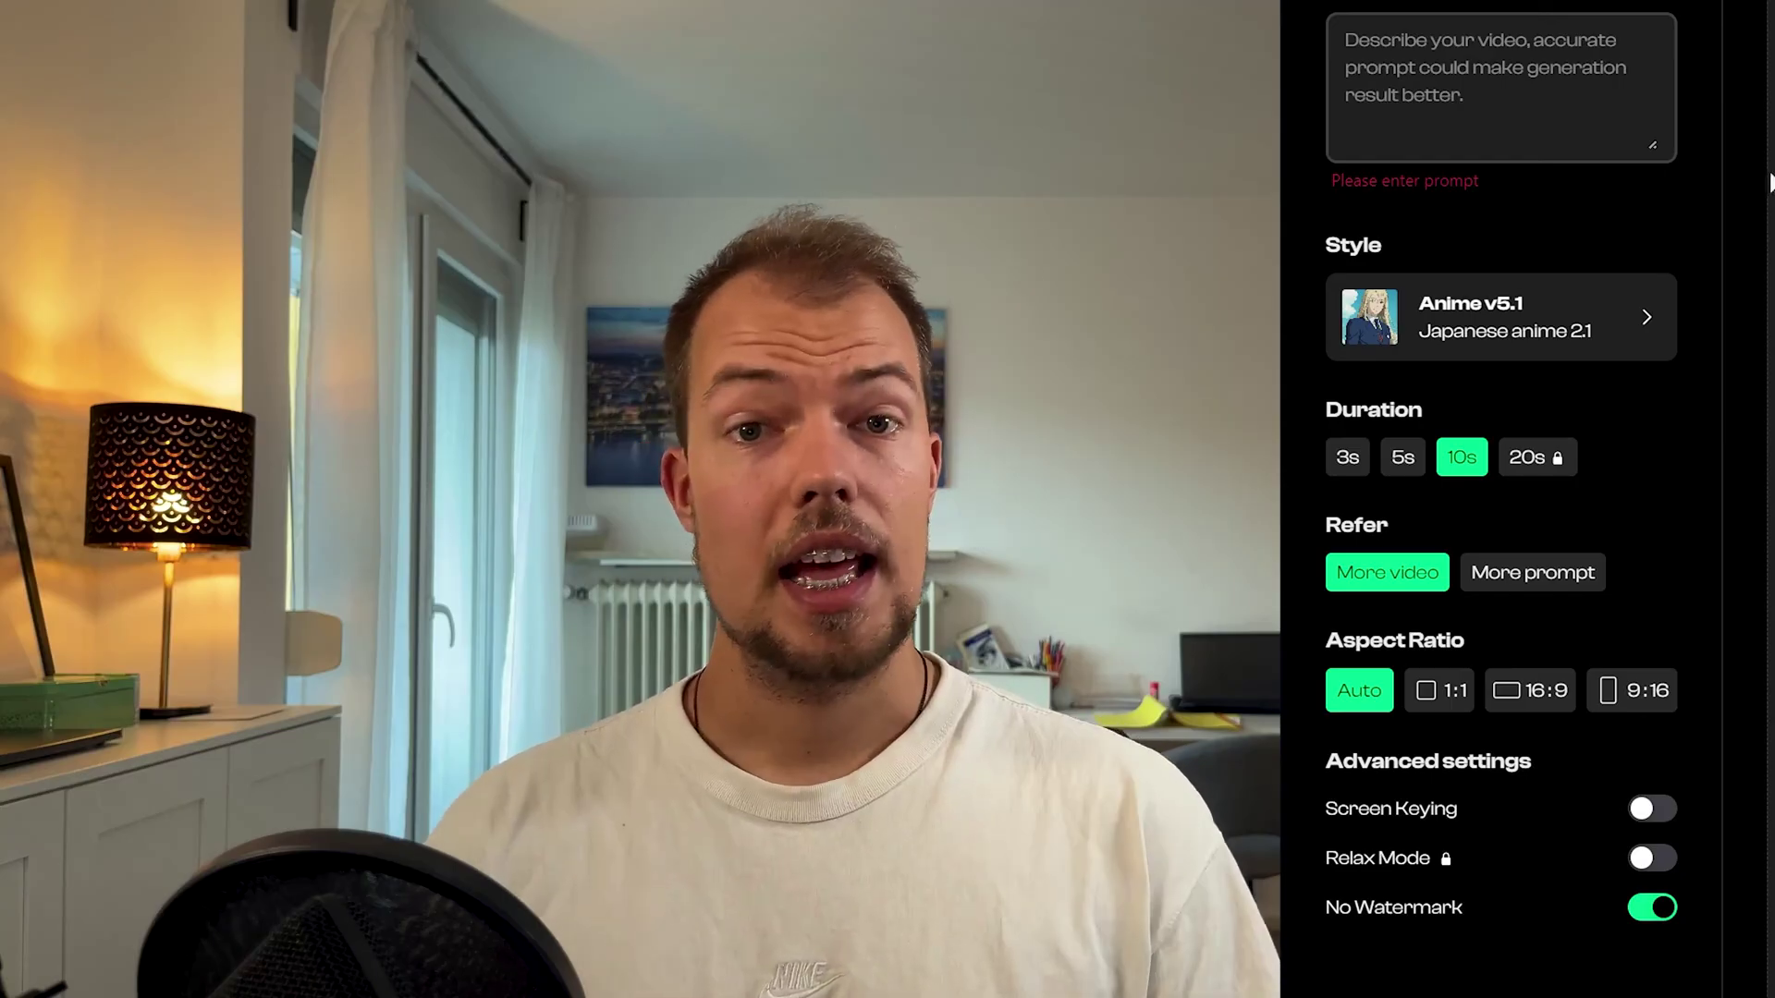
# - Rewrite the prompt starting 'man with' and view the blonde-haired umbrella man result
pyautogui.click(1346, 41)
pyautogui.write('young man')
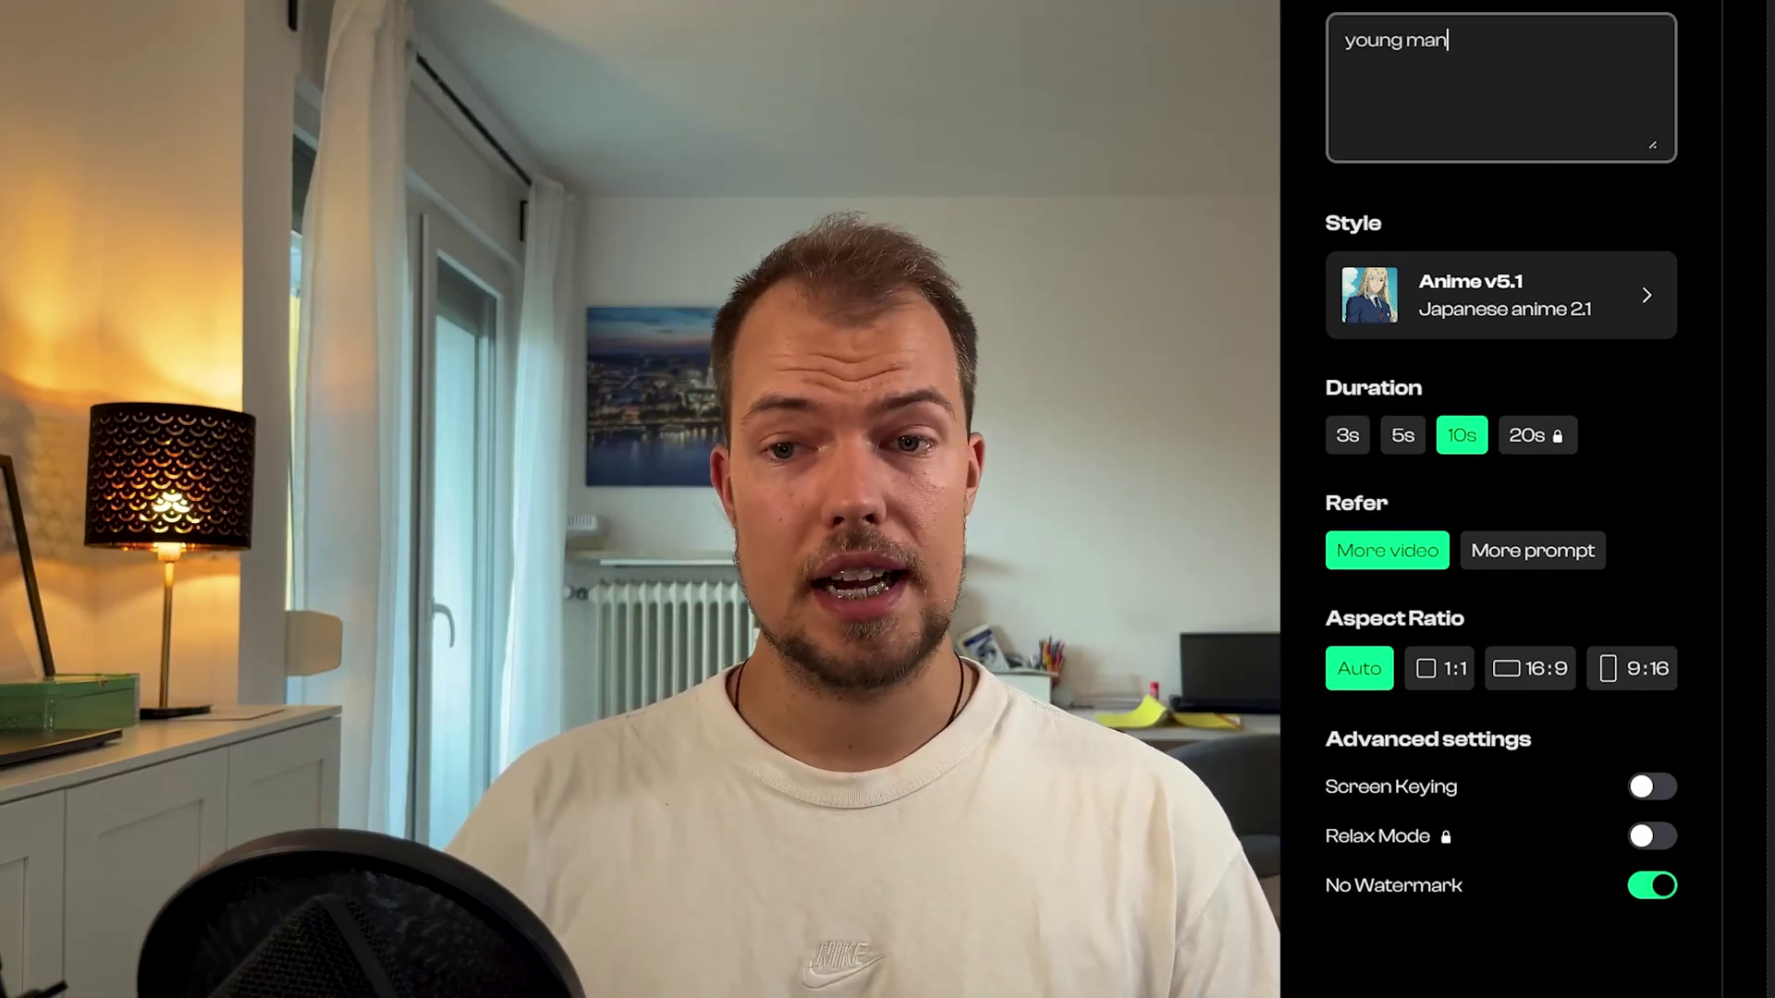
pyautogui.press('BackSpace')
pyautogui.press('BackSpace')
pyautogui.press('BackSpace')
pyautogui.press('BackSpace')
pyautogui.press('BackSpace')
pyautogui.press('BackSpace')
pyautogui.press('BackSpace')
pyautogui.press('BackSpace')
pyautogui.press('BackSpace')
pyautogui.write('man with')
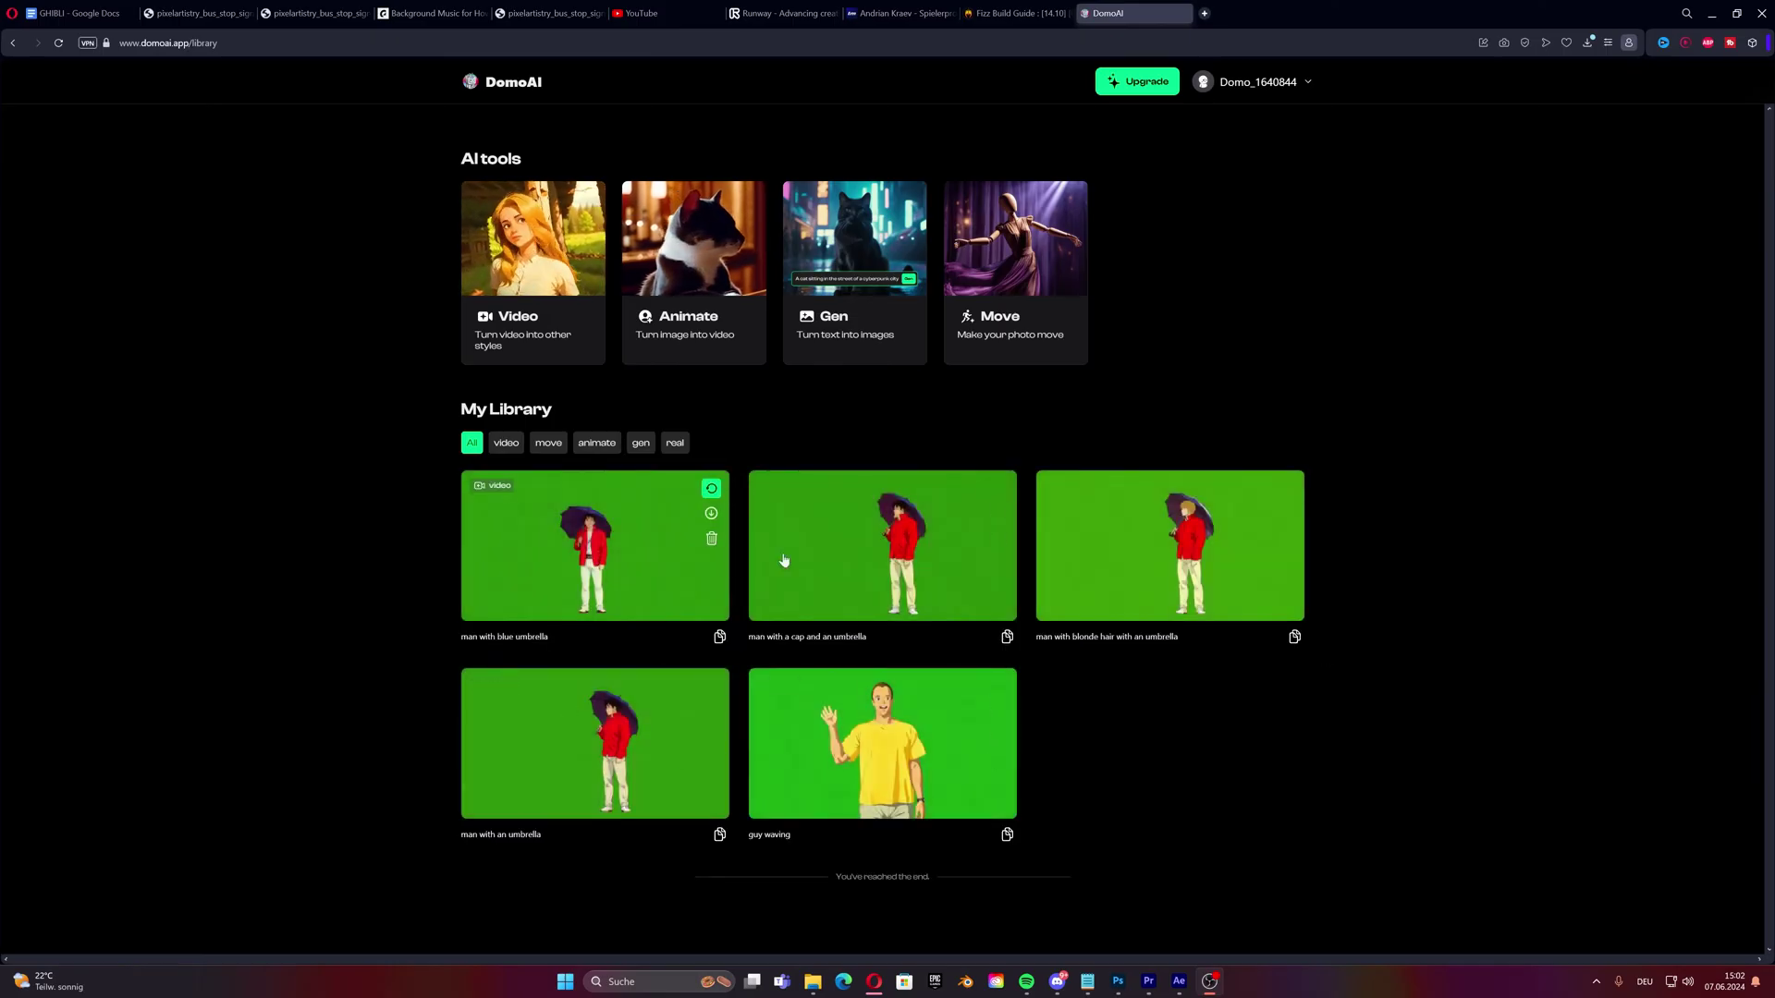
pyautogui.click(1170, 545)
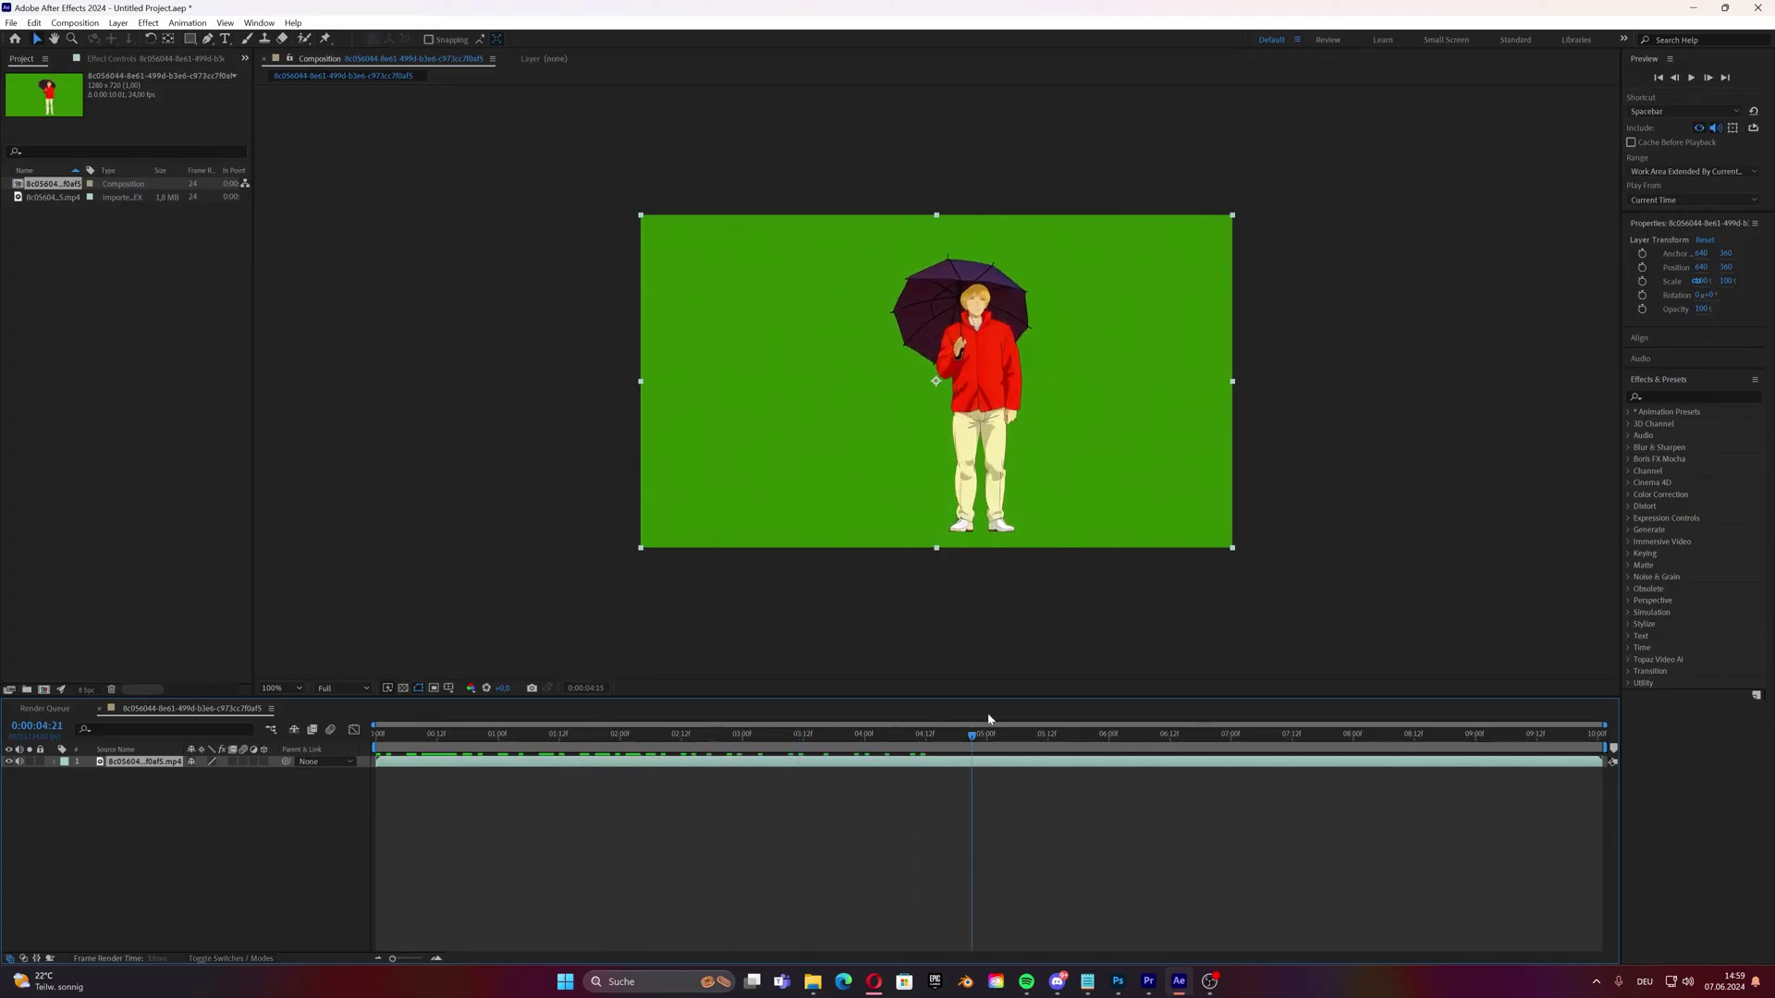
# - Add the composition to the timeline and key out the green with Keylight (1.2)
pyautogui.press('space')
pyautogui.moveTo(42, 184); pyautogui.dragTo(266, 775)
pyautogui.click(206, 780)
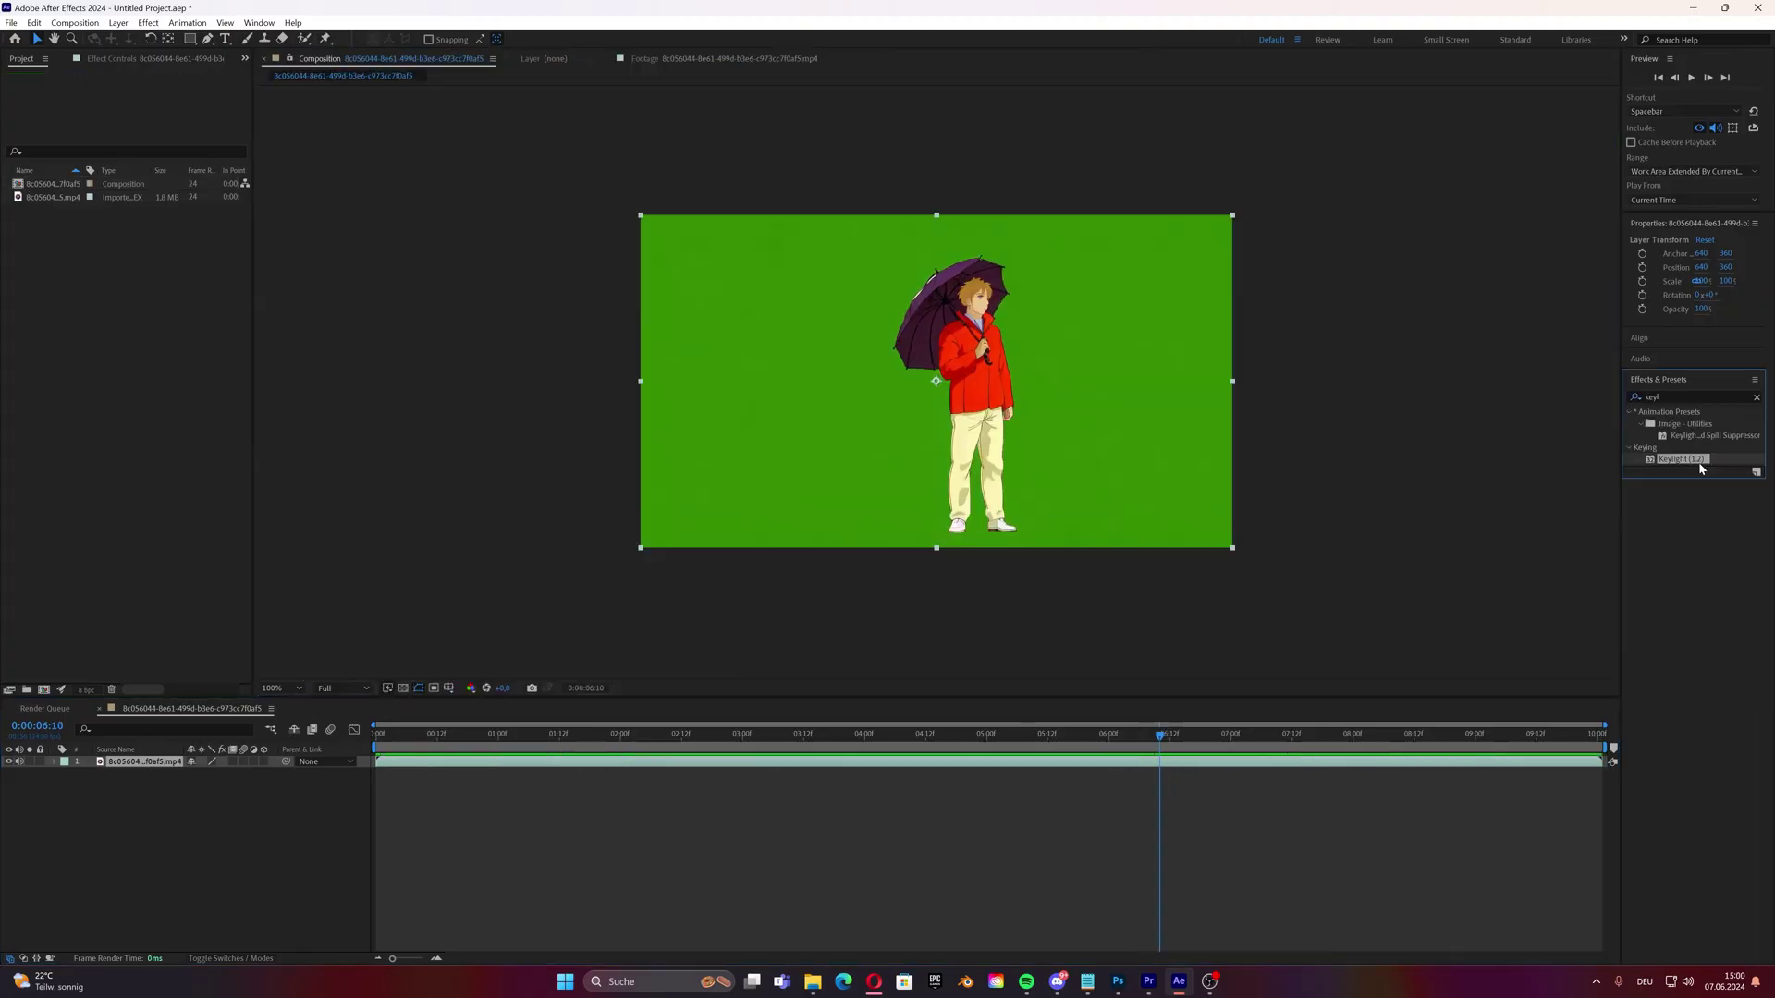
pyautogui.moveTo(1681, 458); pyautogui.dragTo(996, 426)
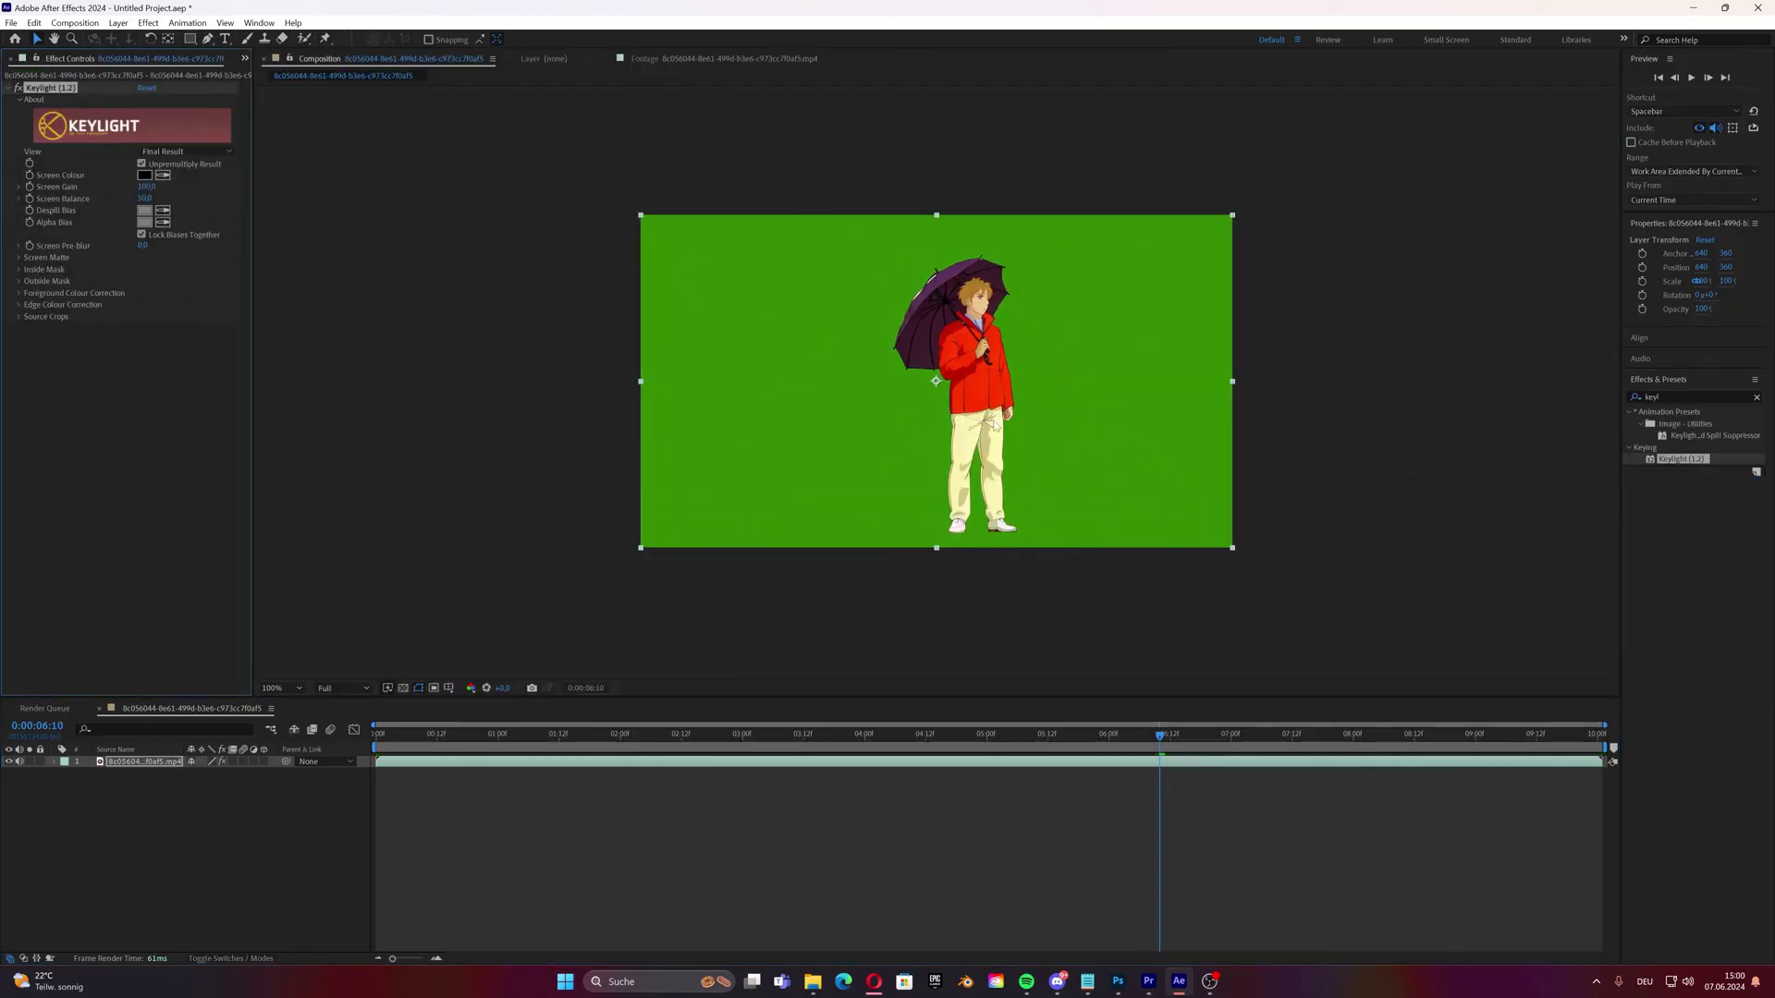
pyautogui.click(18, 187)
pyautogui.click(19, 218)
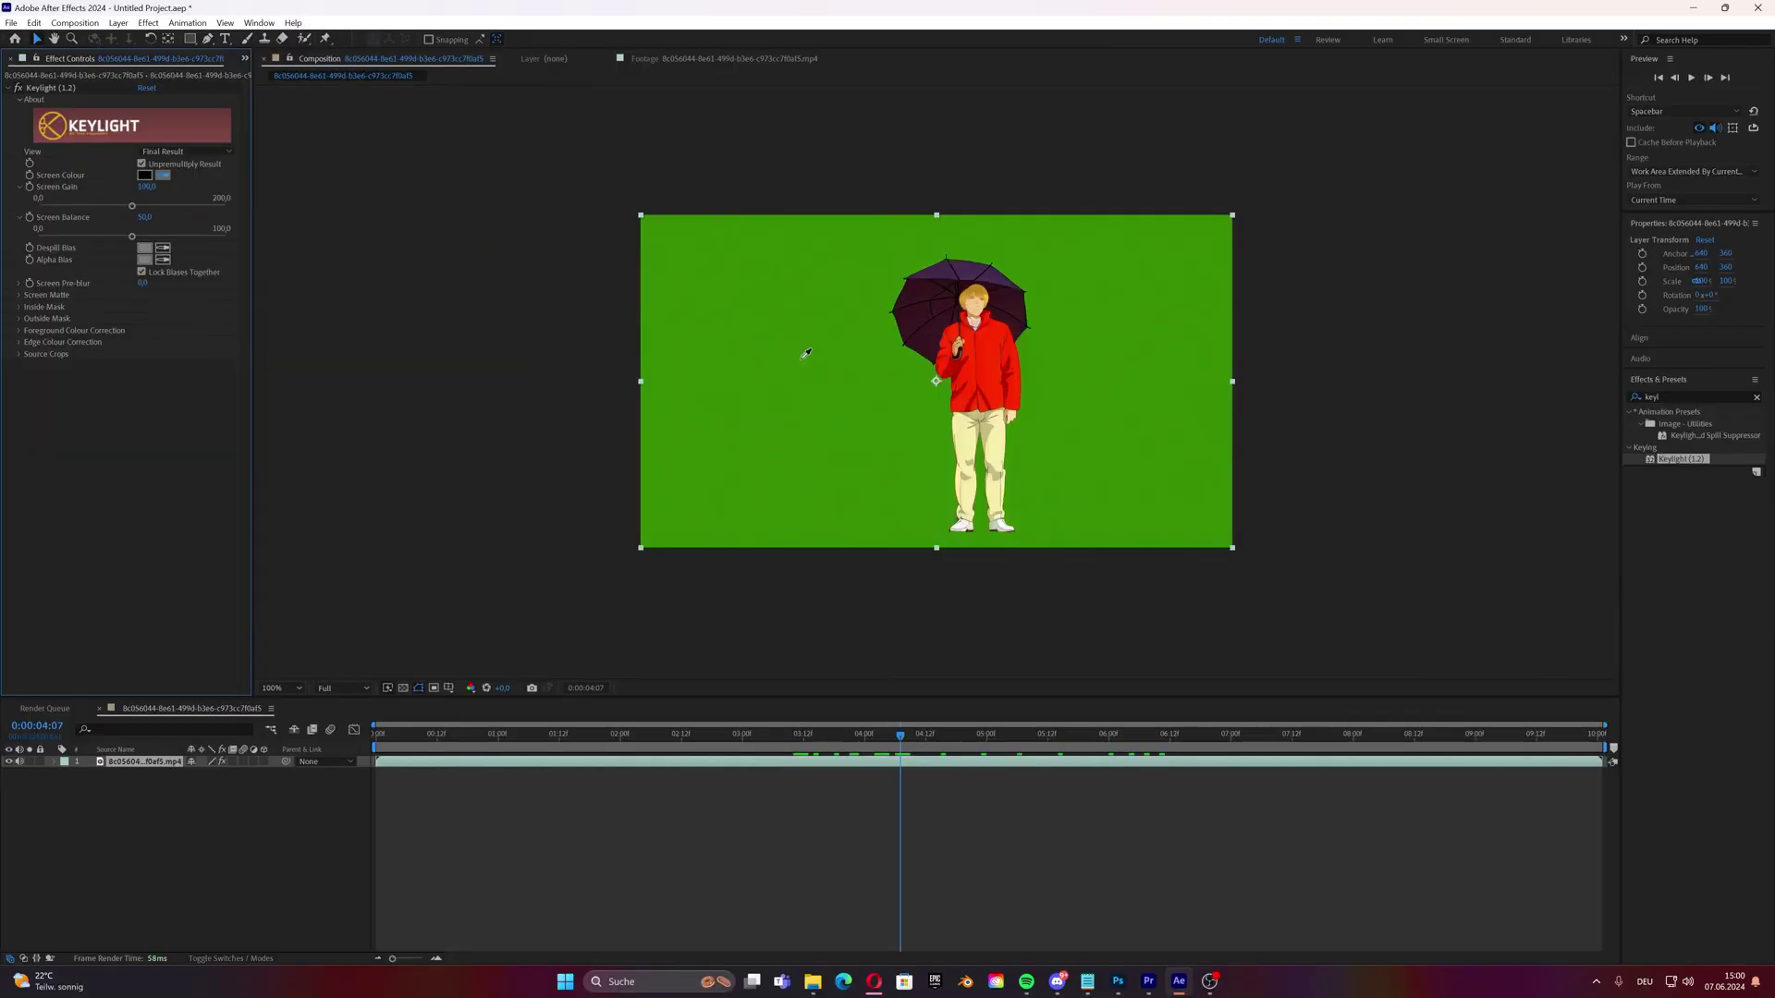
pyautogui.click(805, 354)
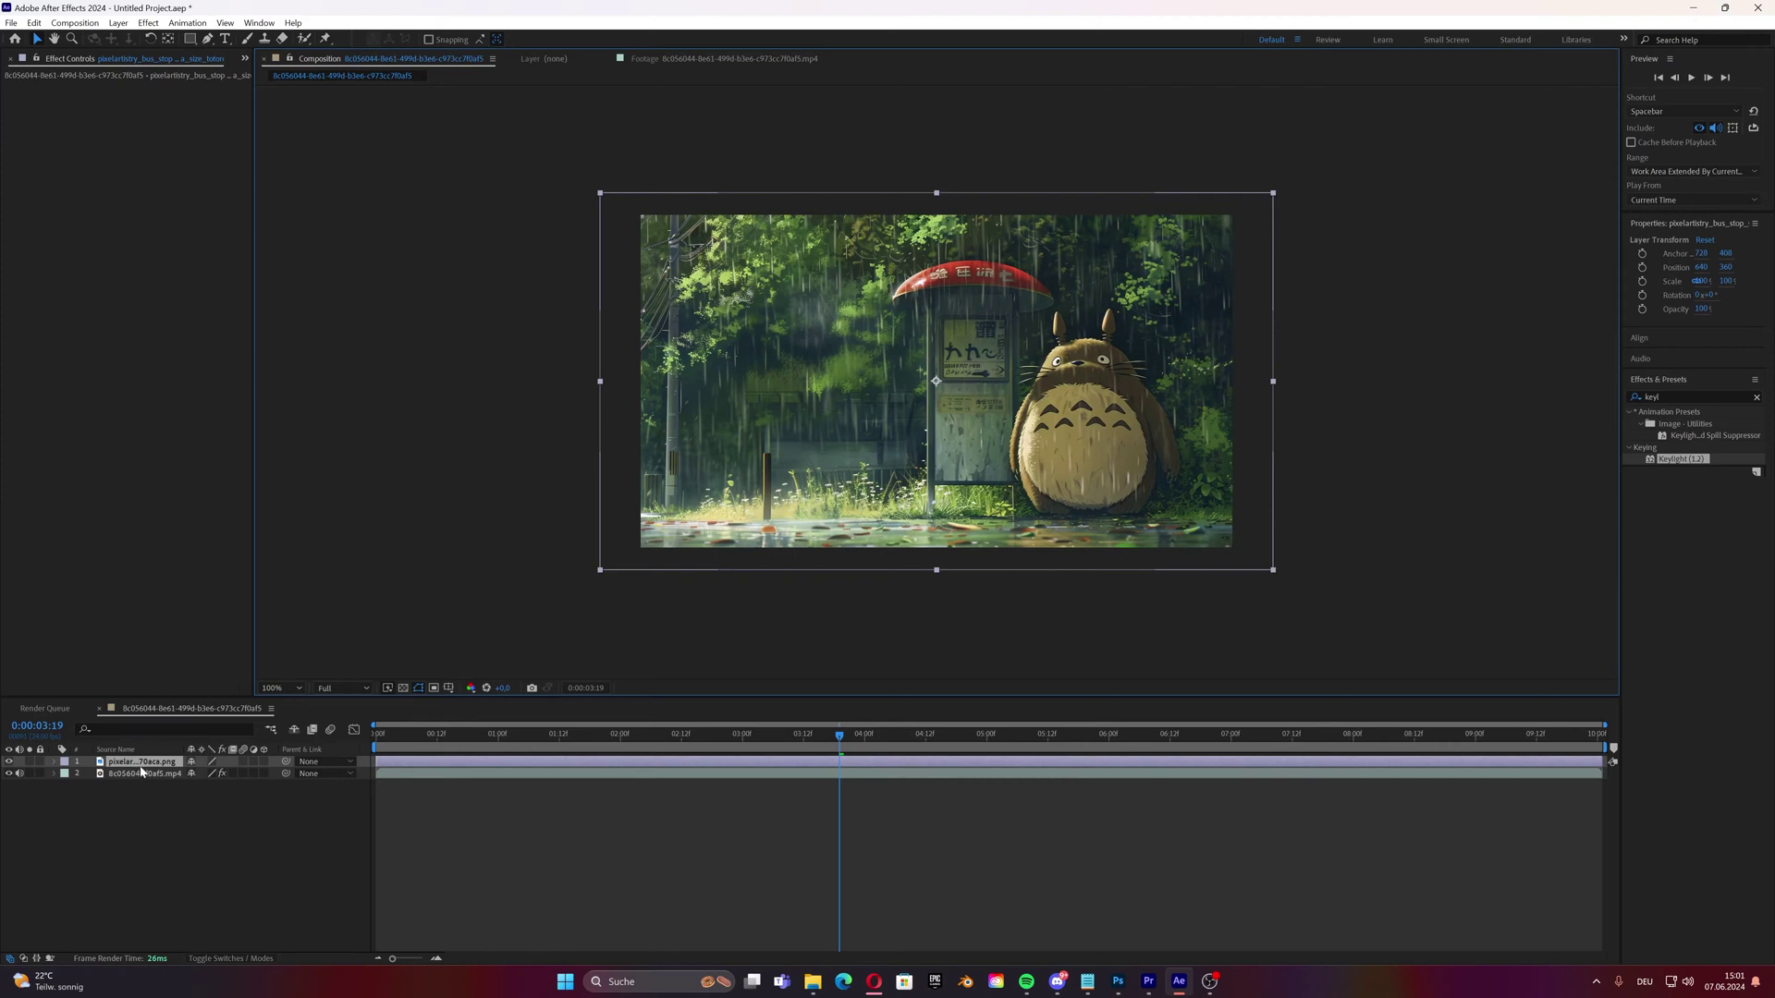
# - Put the man above the Totoro background, shift him left and scale him to 60%
pyautogui.click(142, 773)
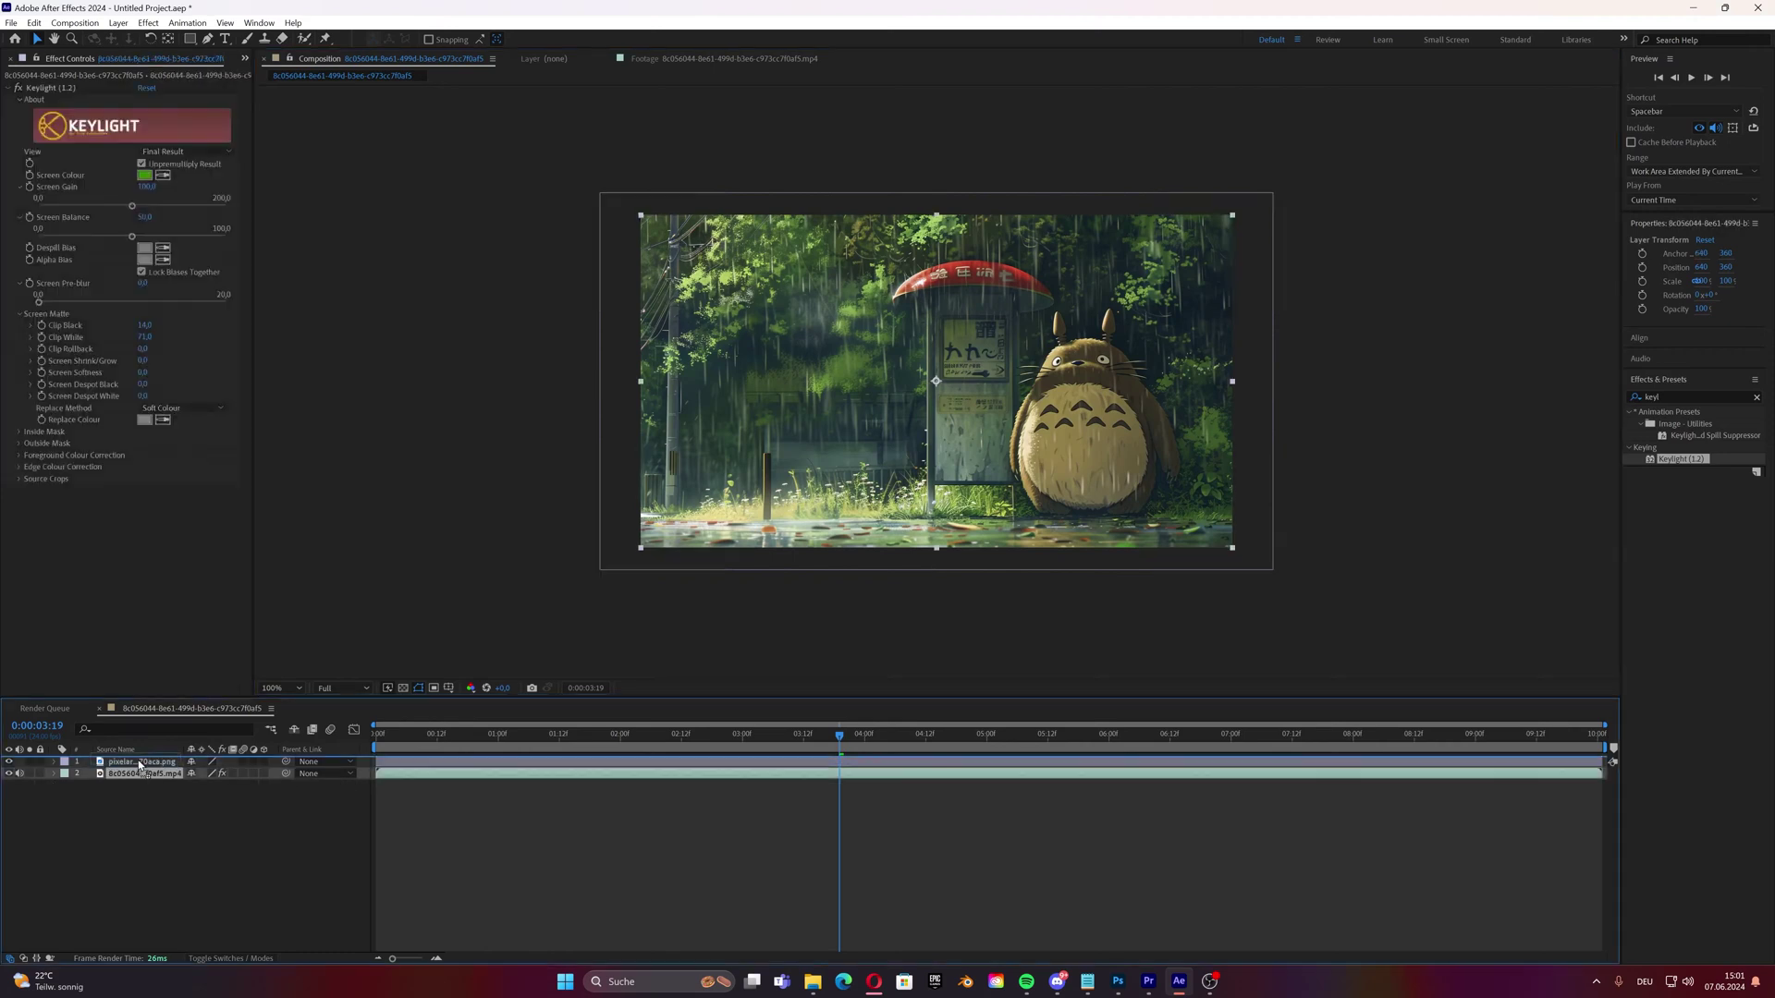
pyautogui.moveTo(138, 764); pyautogui.dragTo(139, 760)
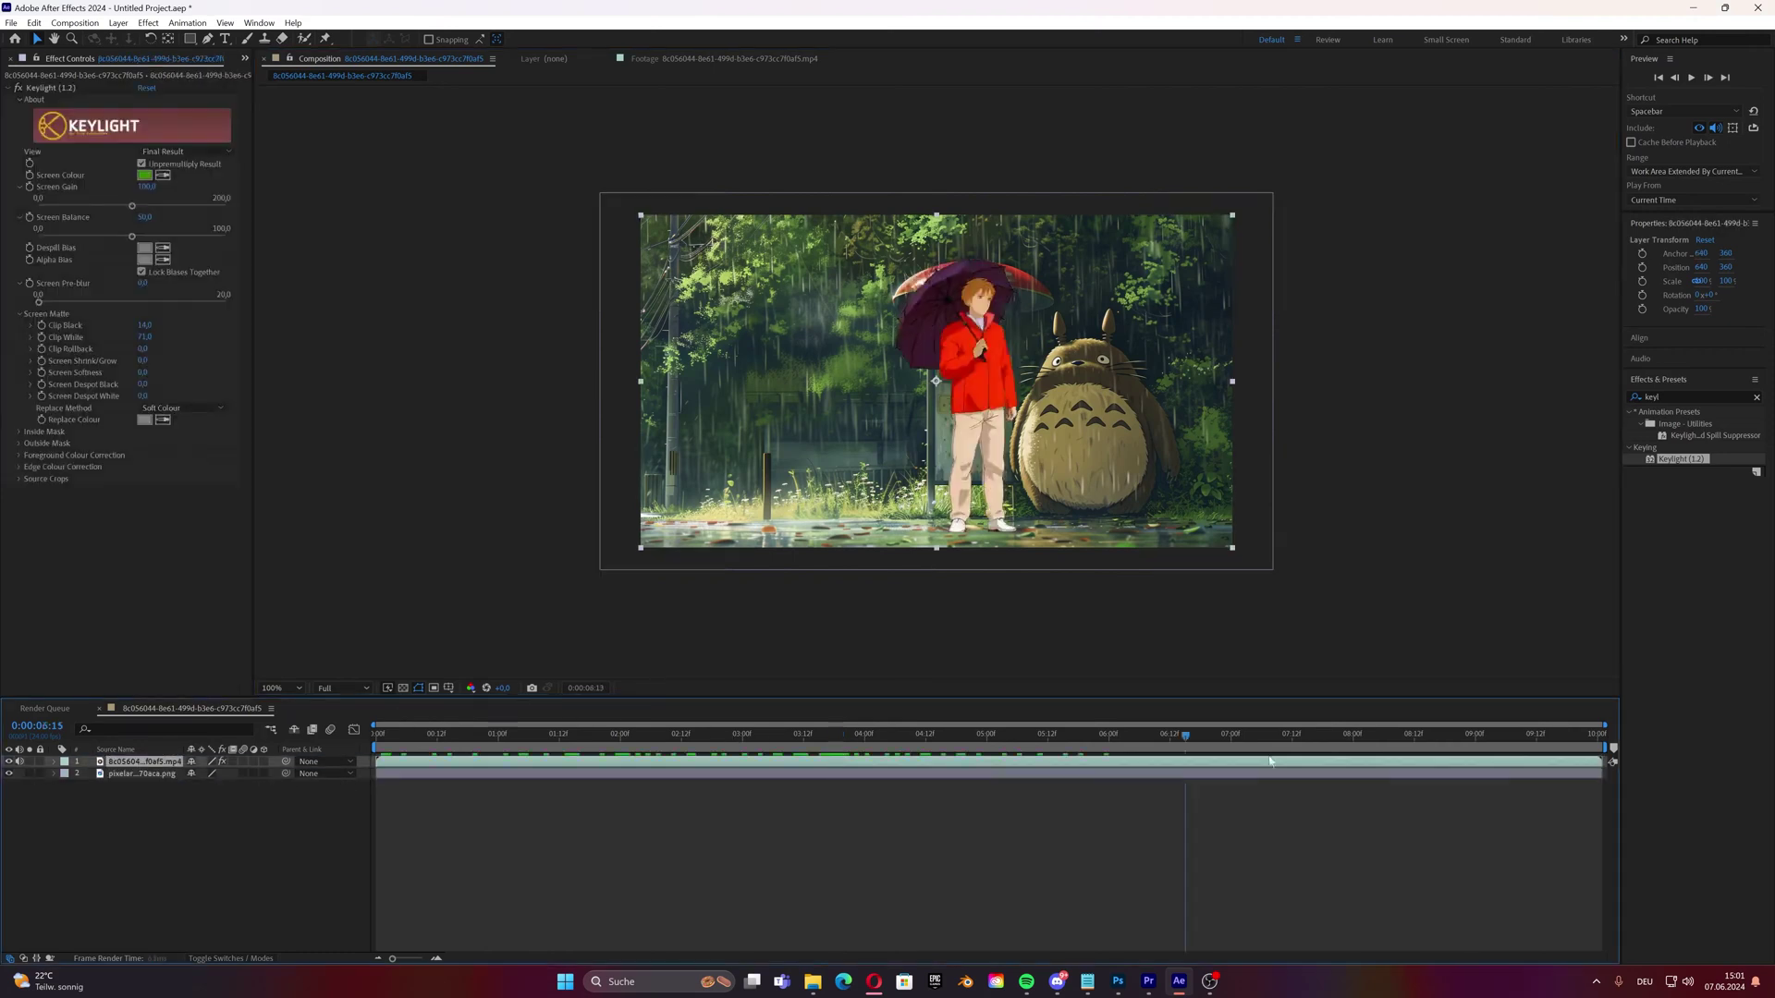
pyautogui.press('p')
pyautogui.moveTo(194, 773); pyautogui.dragTo(55, 773)
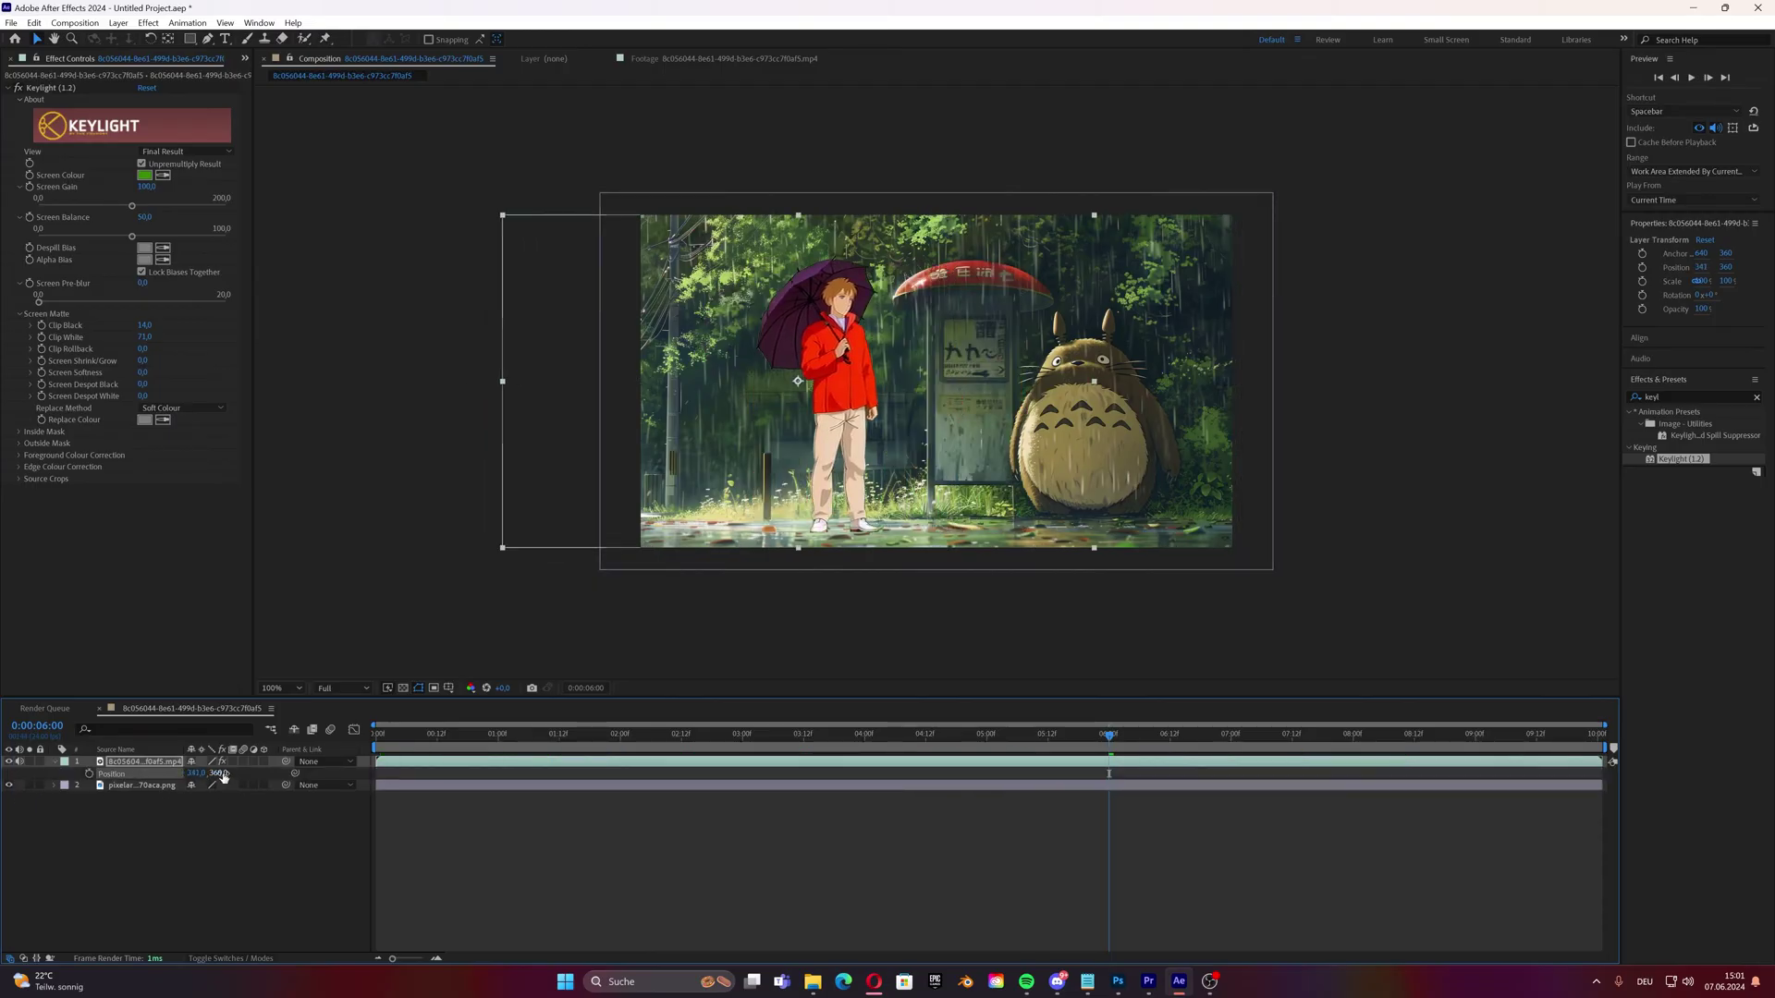
pyautogui.moveTo(209, 780); pyautogui.dragTo(176, 774)
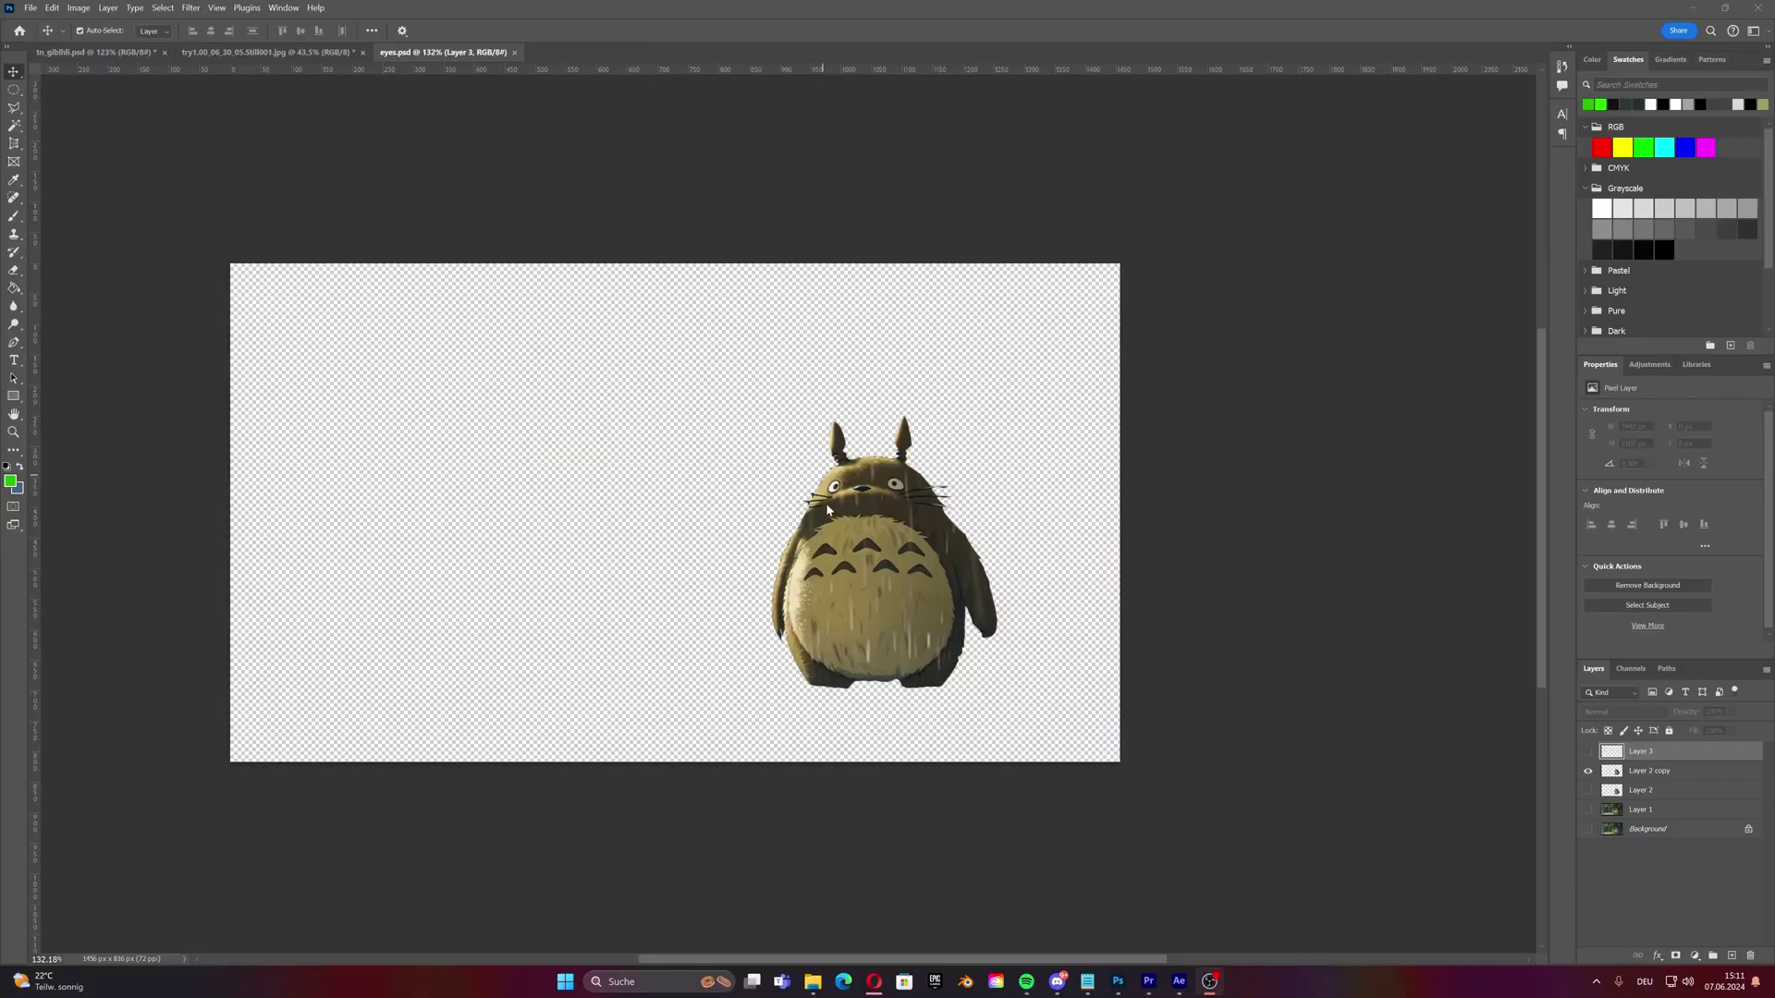
# - Compare Layer 3's eyelids on and off, then hide Layer 2 copy so only eyelids remain
pyautogui.scroll(5, 827, 508)
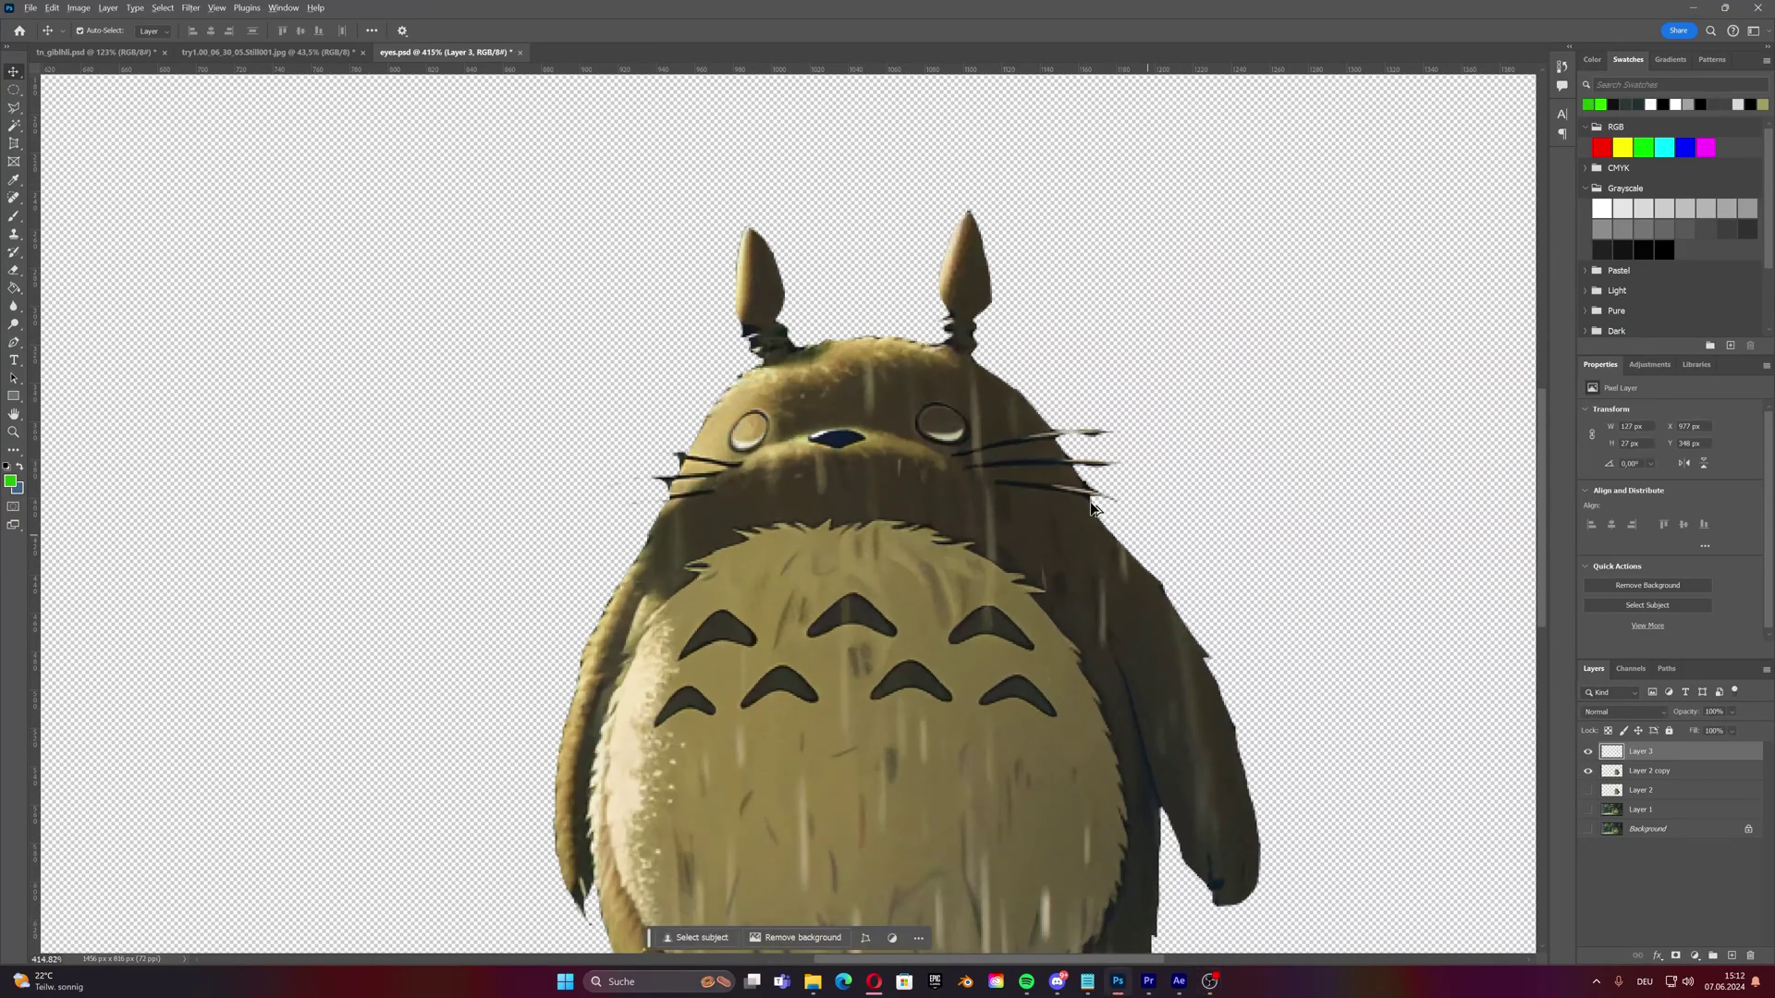
pyautogui.scroll(5, 937, 524)
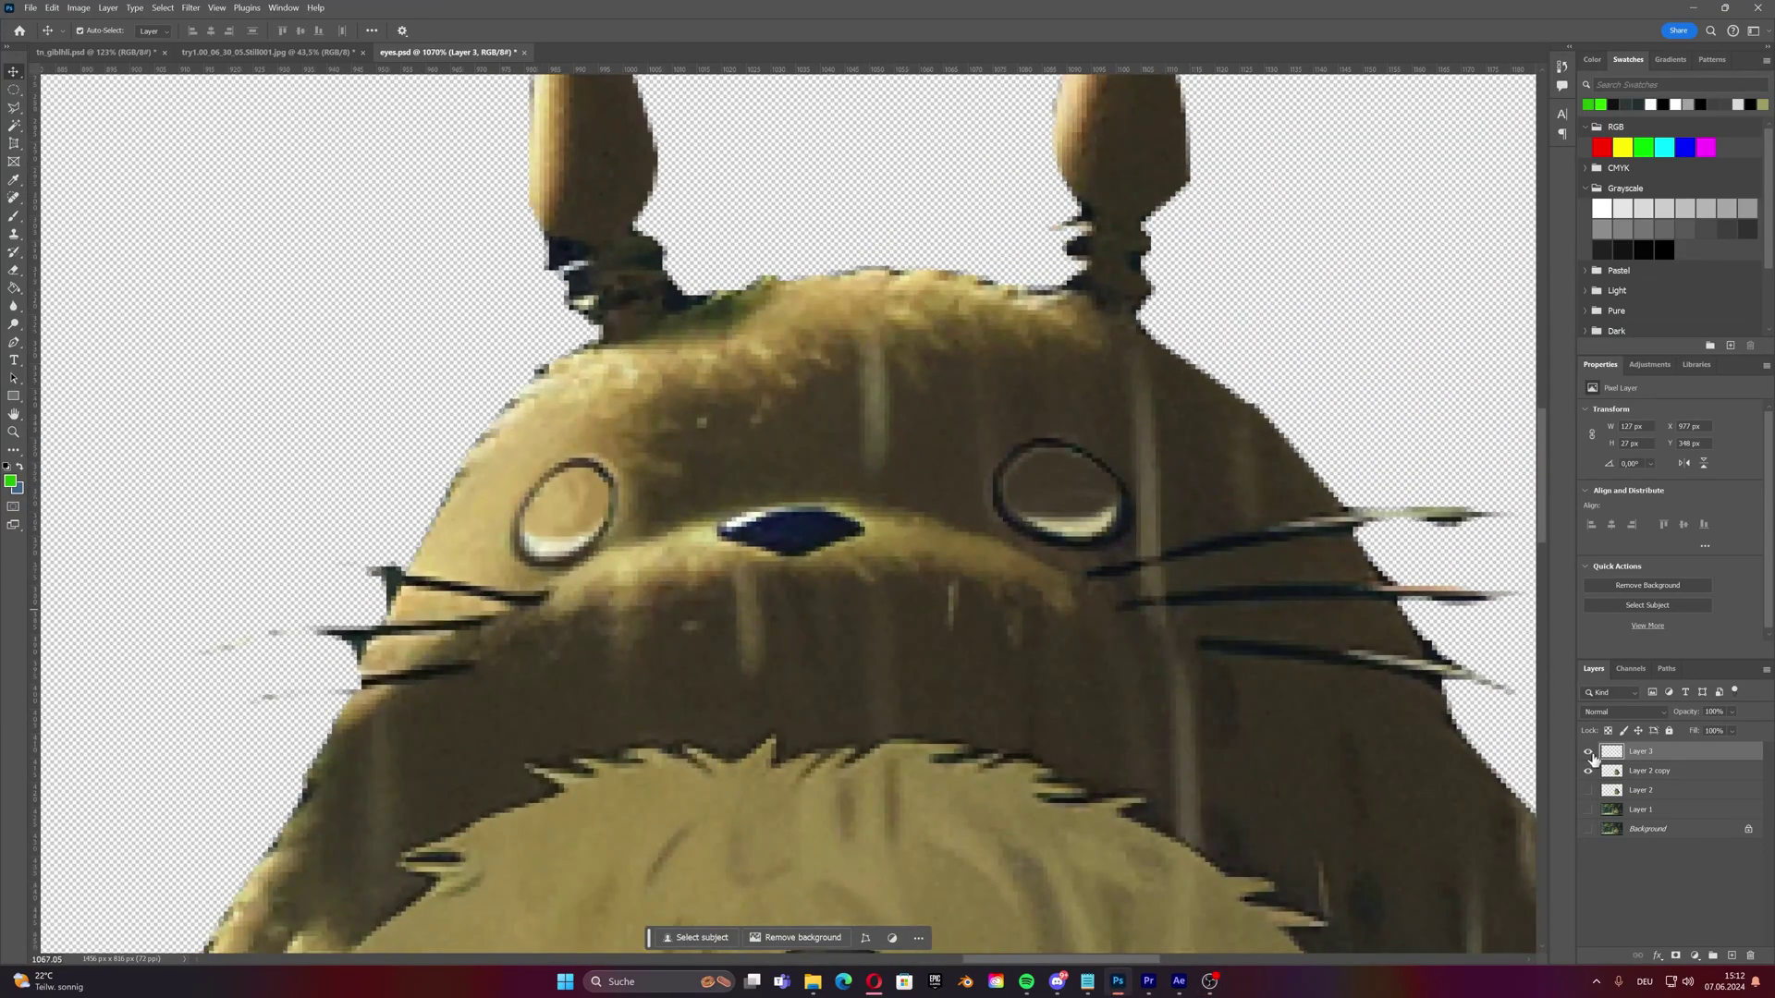
pyautogui.click(1588, 751)
pyautogui.click(1588, 752)
pyautogui.scroll(-5, 860, 421)
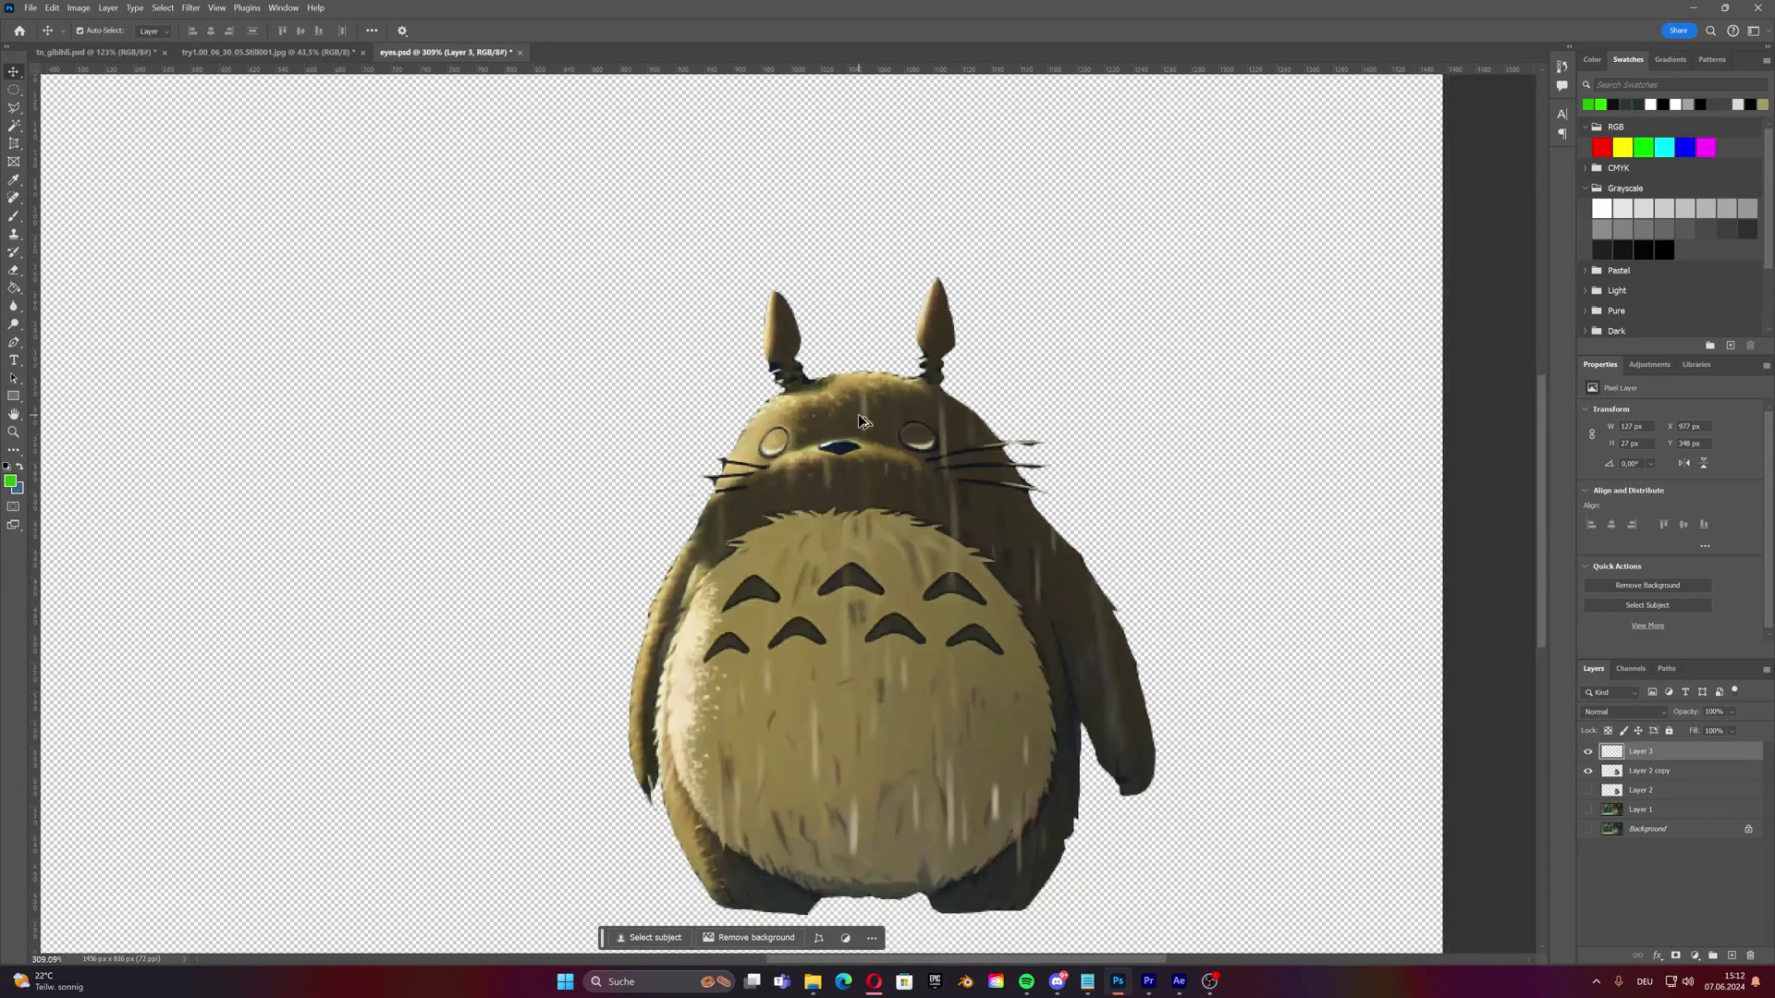
pyautogui.scroll(-1, 860, 421)
pyautogui.click(1588, 771)
pyautogui.scroll(-2, 792, 447)
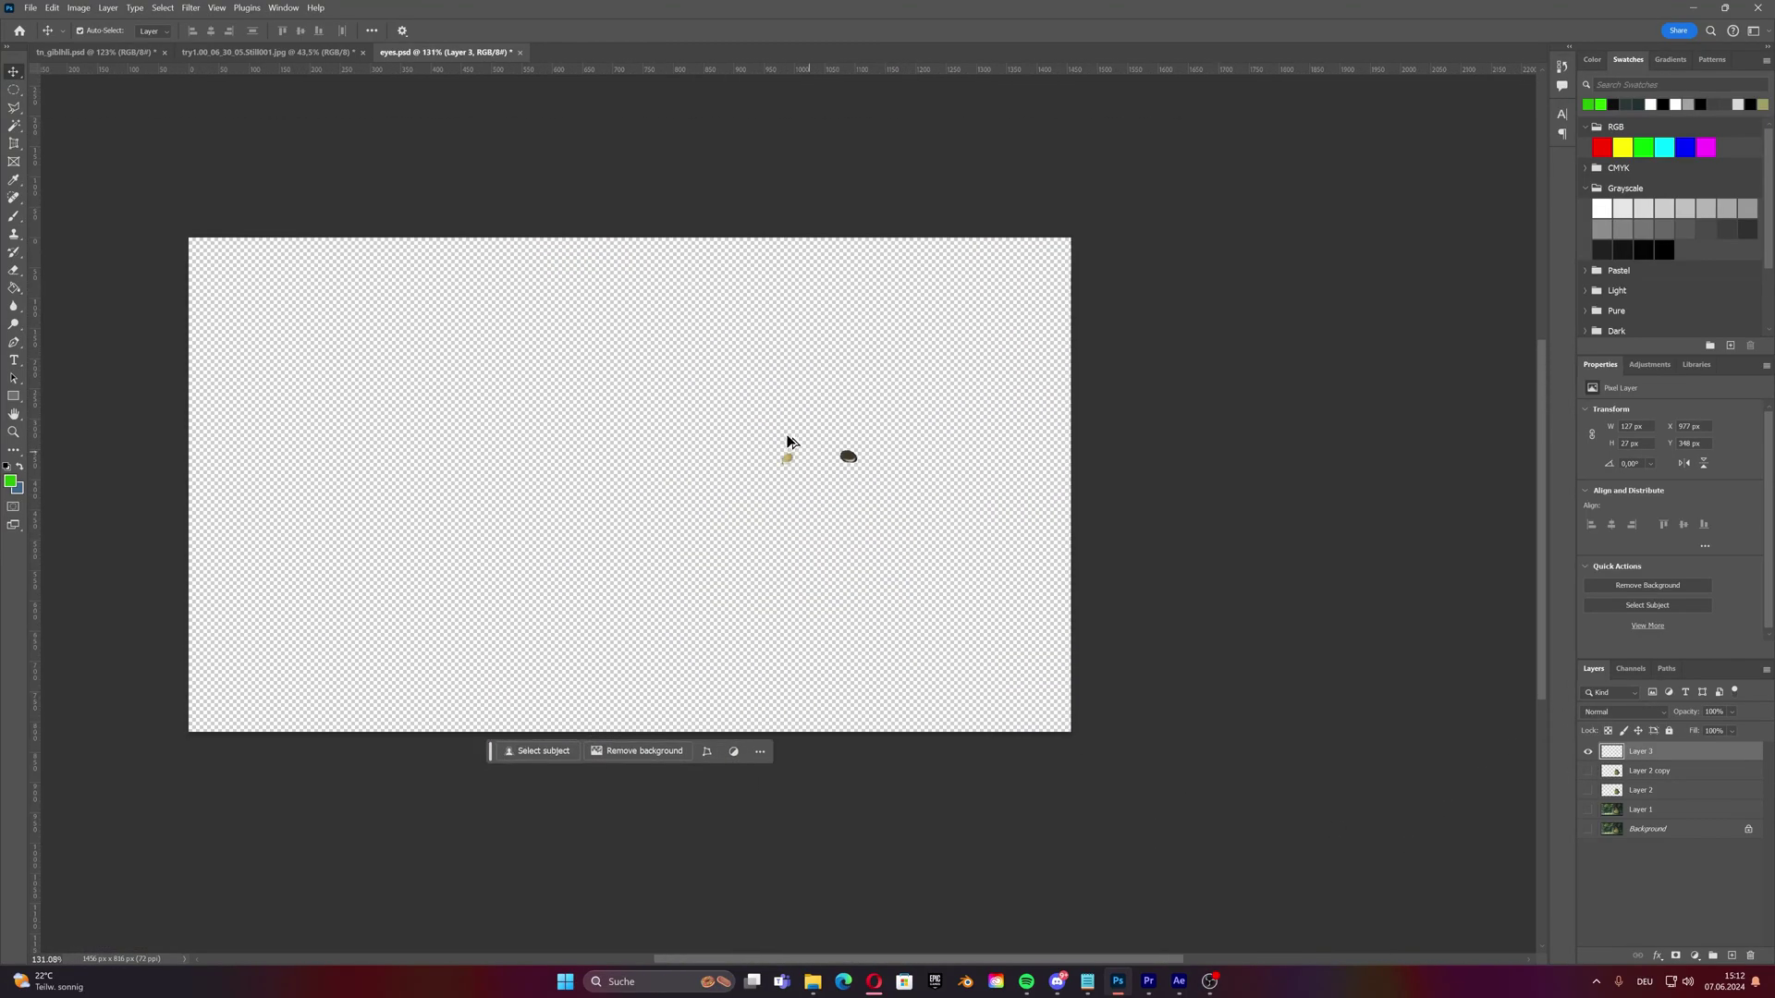
pyautogui.scroll(6, 900, 491)
pyautogui.scroll(-6, 901, 522)
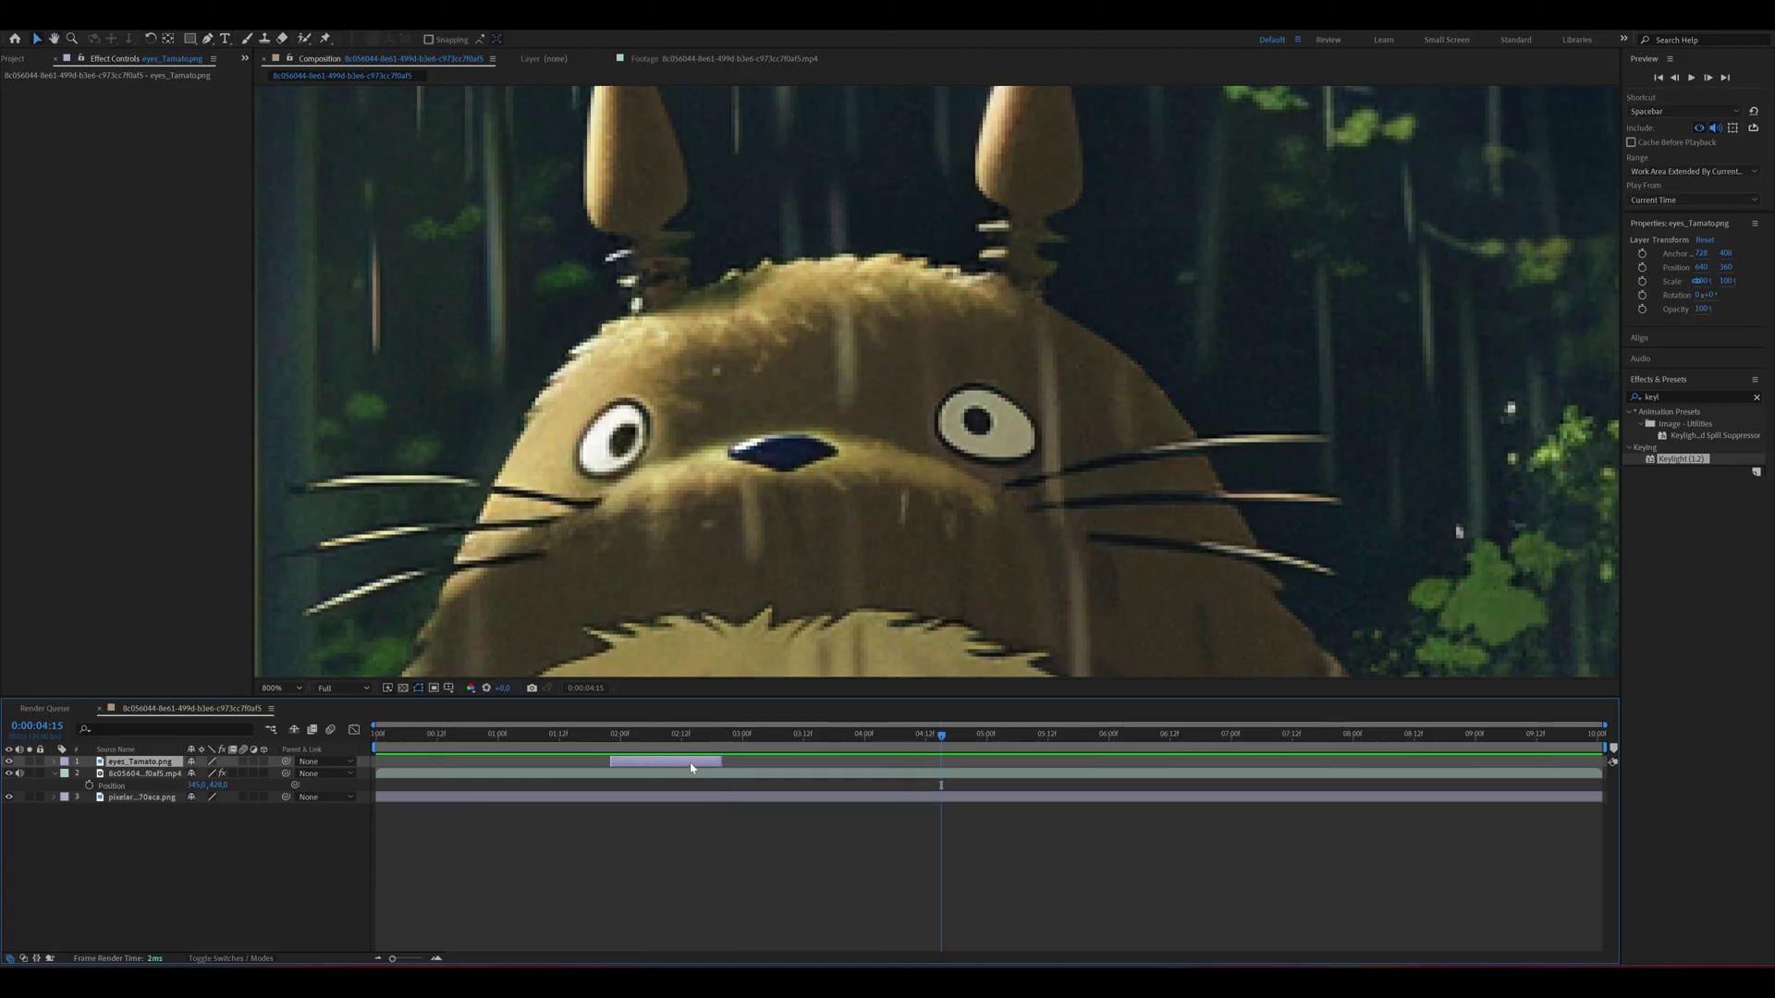
# - Duplicate eyes_Tamato.png twice, placing the extra blinks around five seconds and 03:12
pyautogui.hotkey('ctrl', 'd')
pyautogui.moveTo(694, 760); pyautogui.dragTo(1347, 733)
pyautogui.hotkey('ctrl', 'd')
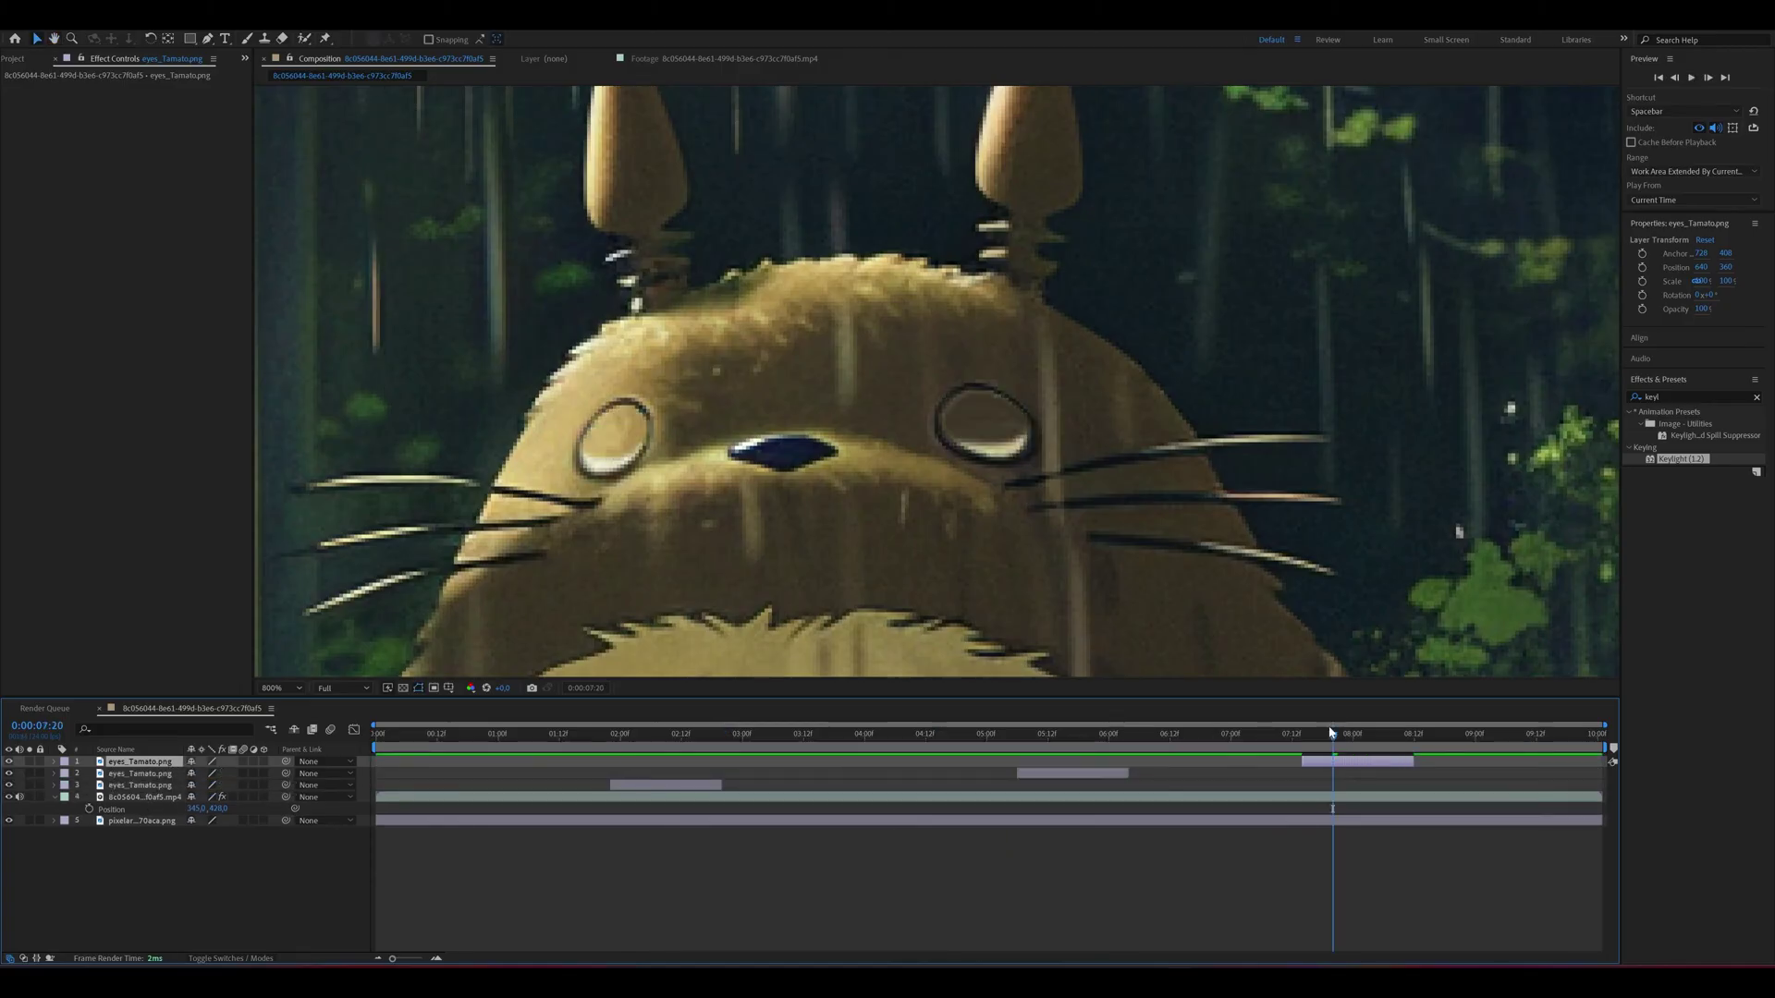
pyautogui.press('Home')
pyautogui.scroll(-6, 925, 416)
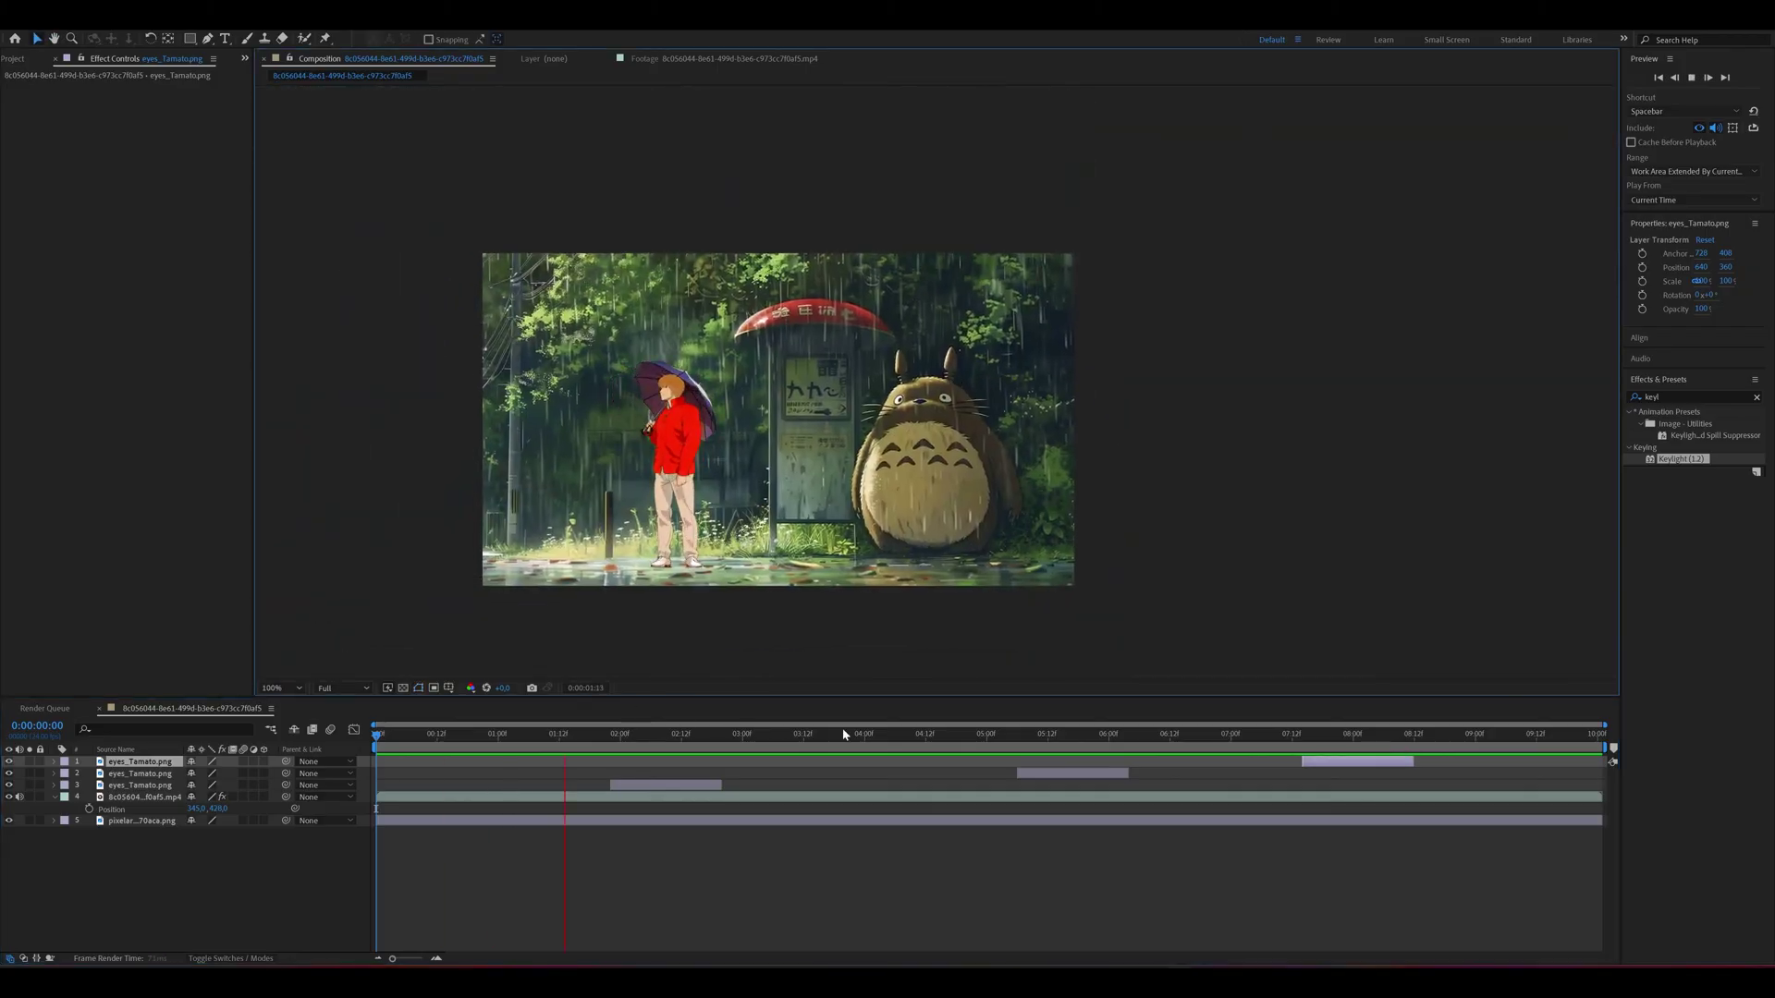
pyautogui.moveTo(1069, 772); pyautogui.dragTo(885, 772)
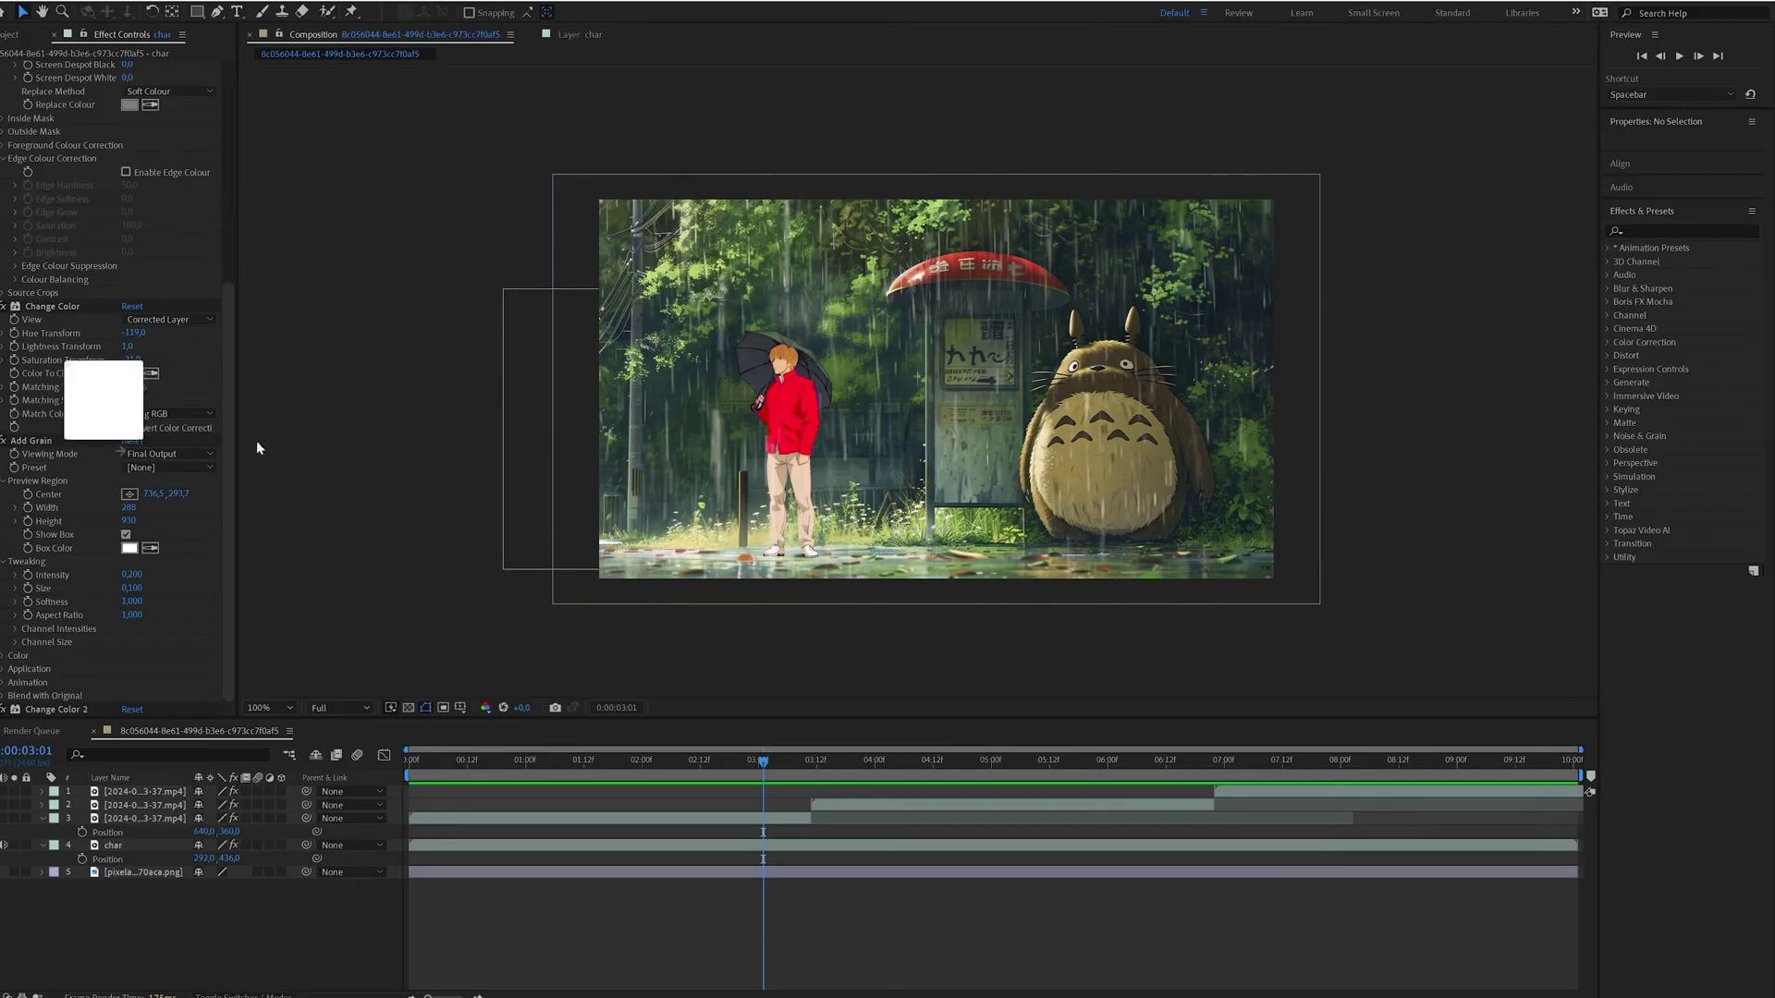
# - Add bus_cut02.png to the scene, enlarge it to 127% and position it
pyautogui.moveTo(258, 449); pyautogui.dragTo(901, 338)
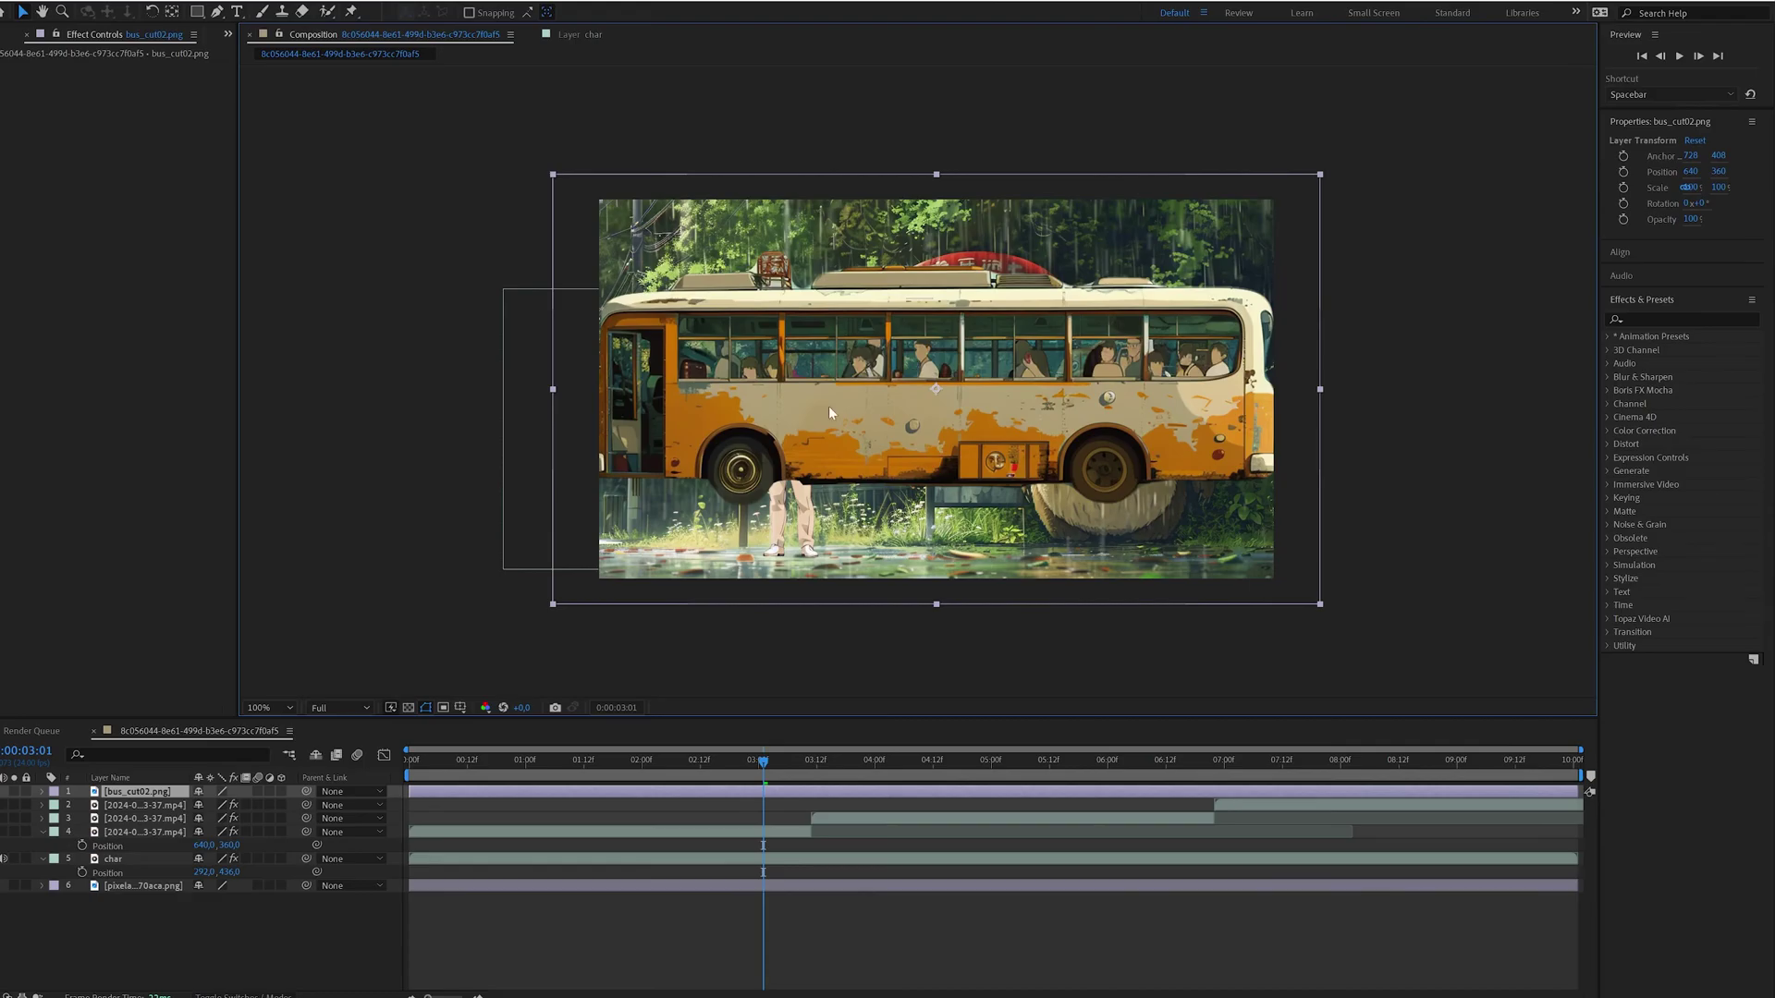
pyautogui.moveTo(828, 407); pyautogui.dragTo(990, 503)
pyautogui.moveTo(1412, 232); pyautogui.dragTo(1590, 102)
pyautogui.moveTo(1003, 476); pyautogui.dragTo(1045, 461)
pyautogui.moveTo(764, 760); pyautogui.dragTo(939, 769)
# - Lock the three video layers and move the bus layer beneath them
pyautogui.click(1135, 426)
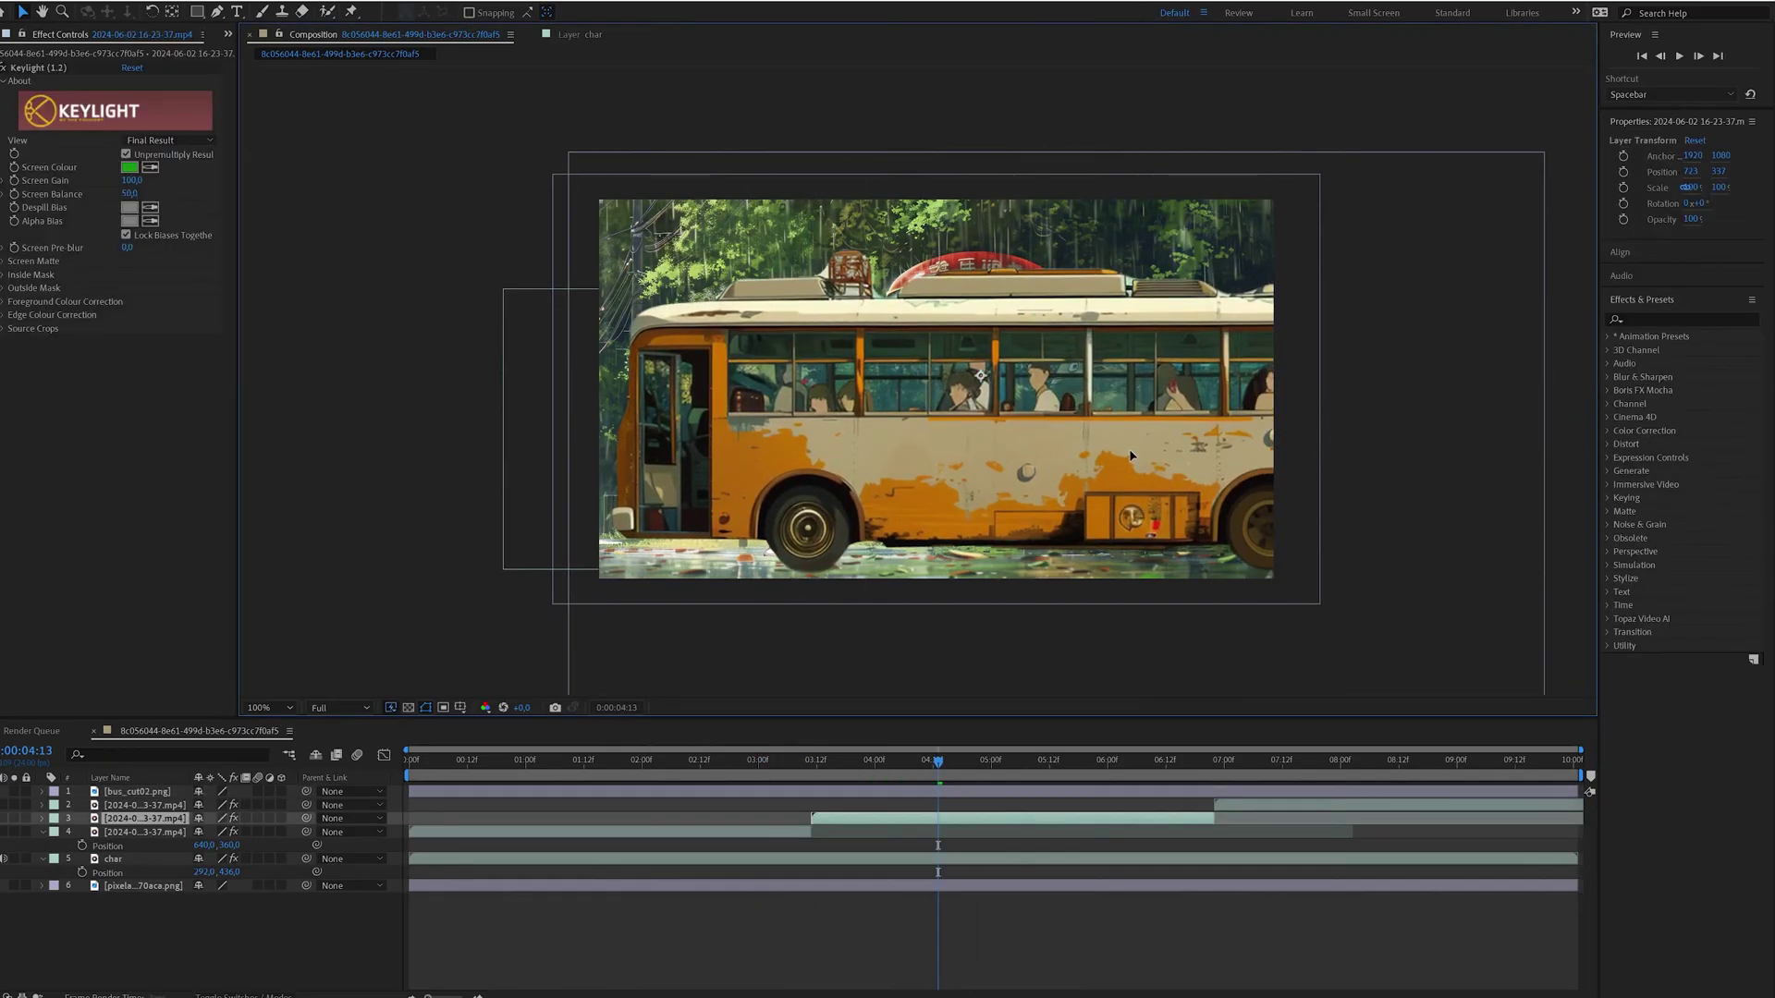
pyautogui.moveTo(26, 805); pyautogui.dragTo(26, 832)
pyautogui.click(139, 791)
pyautogui.press('s')
pyautogui.moveTo(138, 792); pyautogui.dragTo(550, 747)
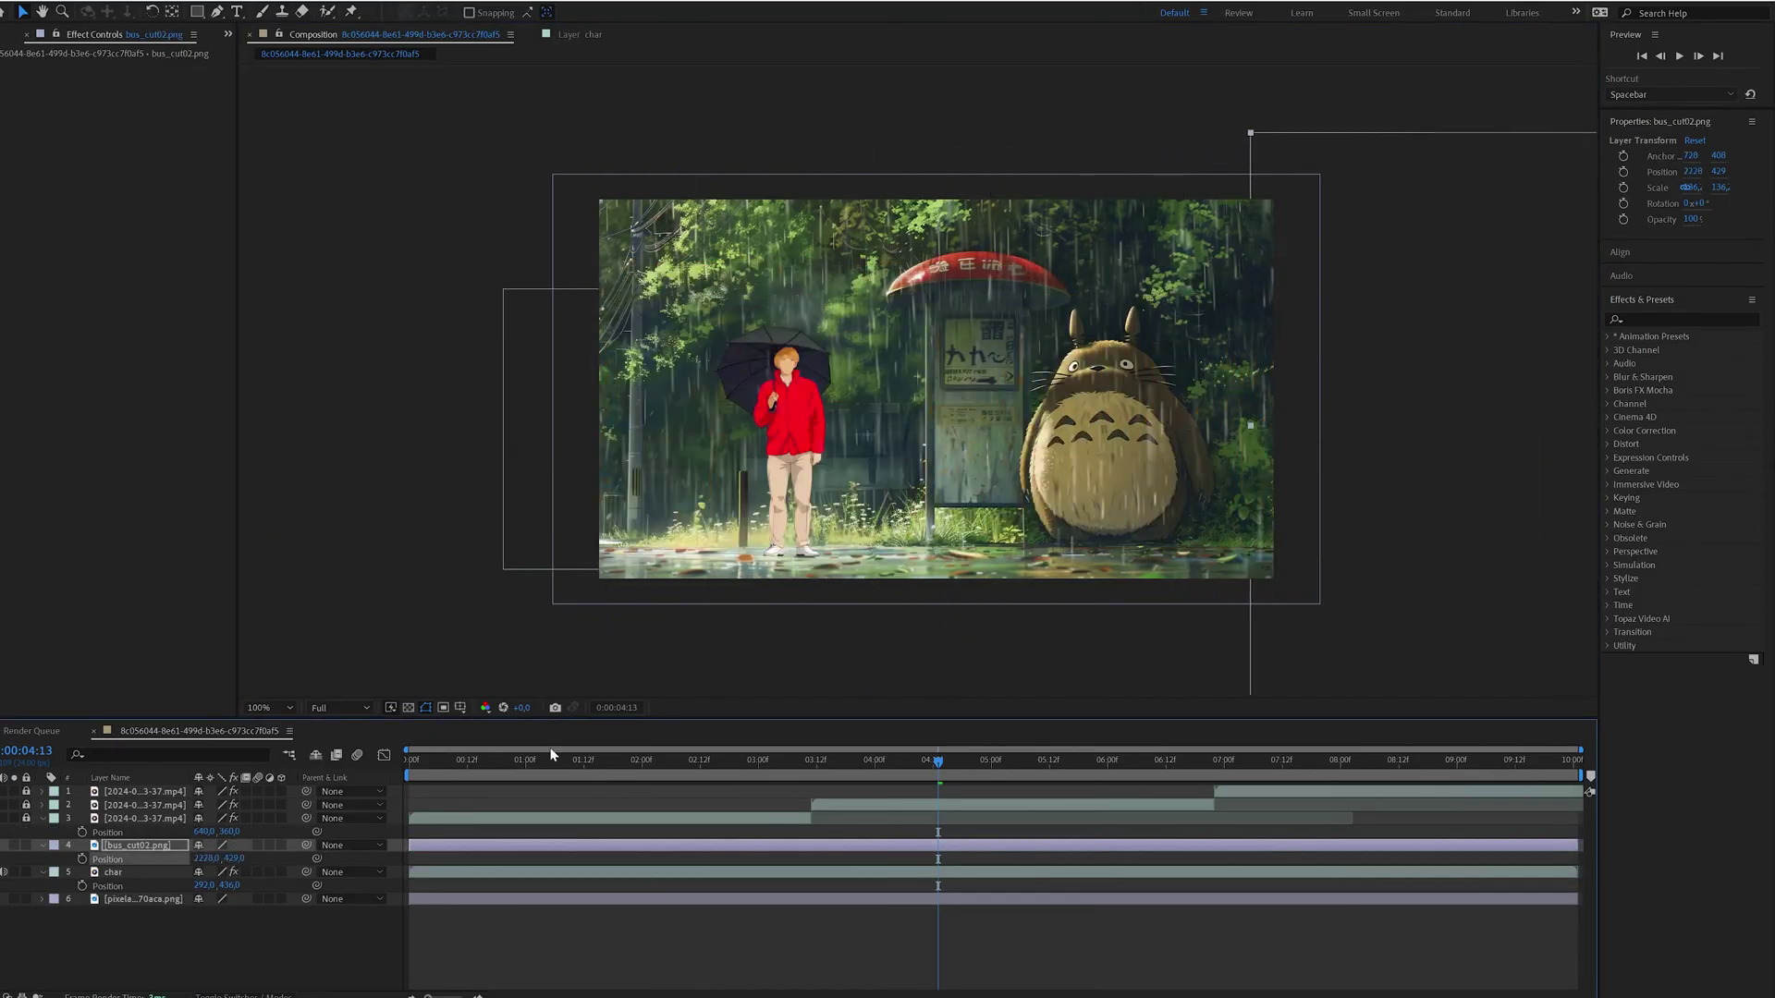
# - Keyframe the bus Position to drive across the scene, then open the 04:11 keyframe's options
pyautogui.moveTo(1103, 772); pyautogui.dragTo(1345, 760)
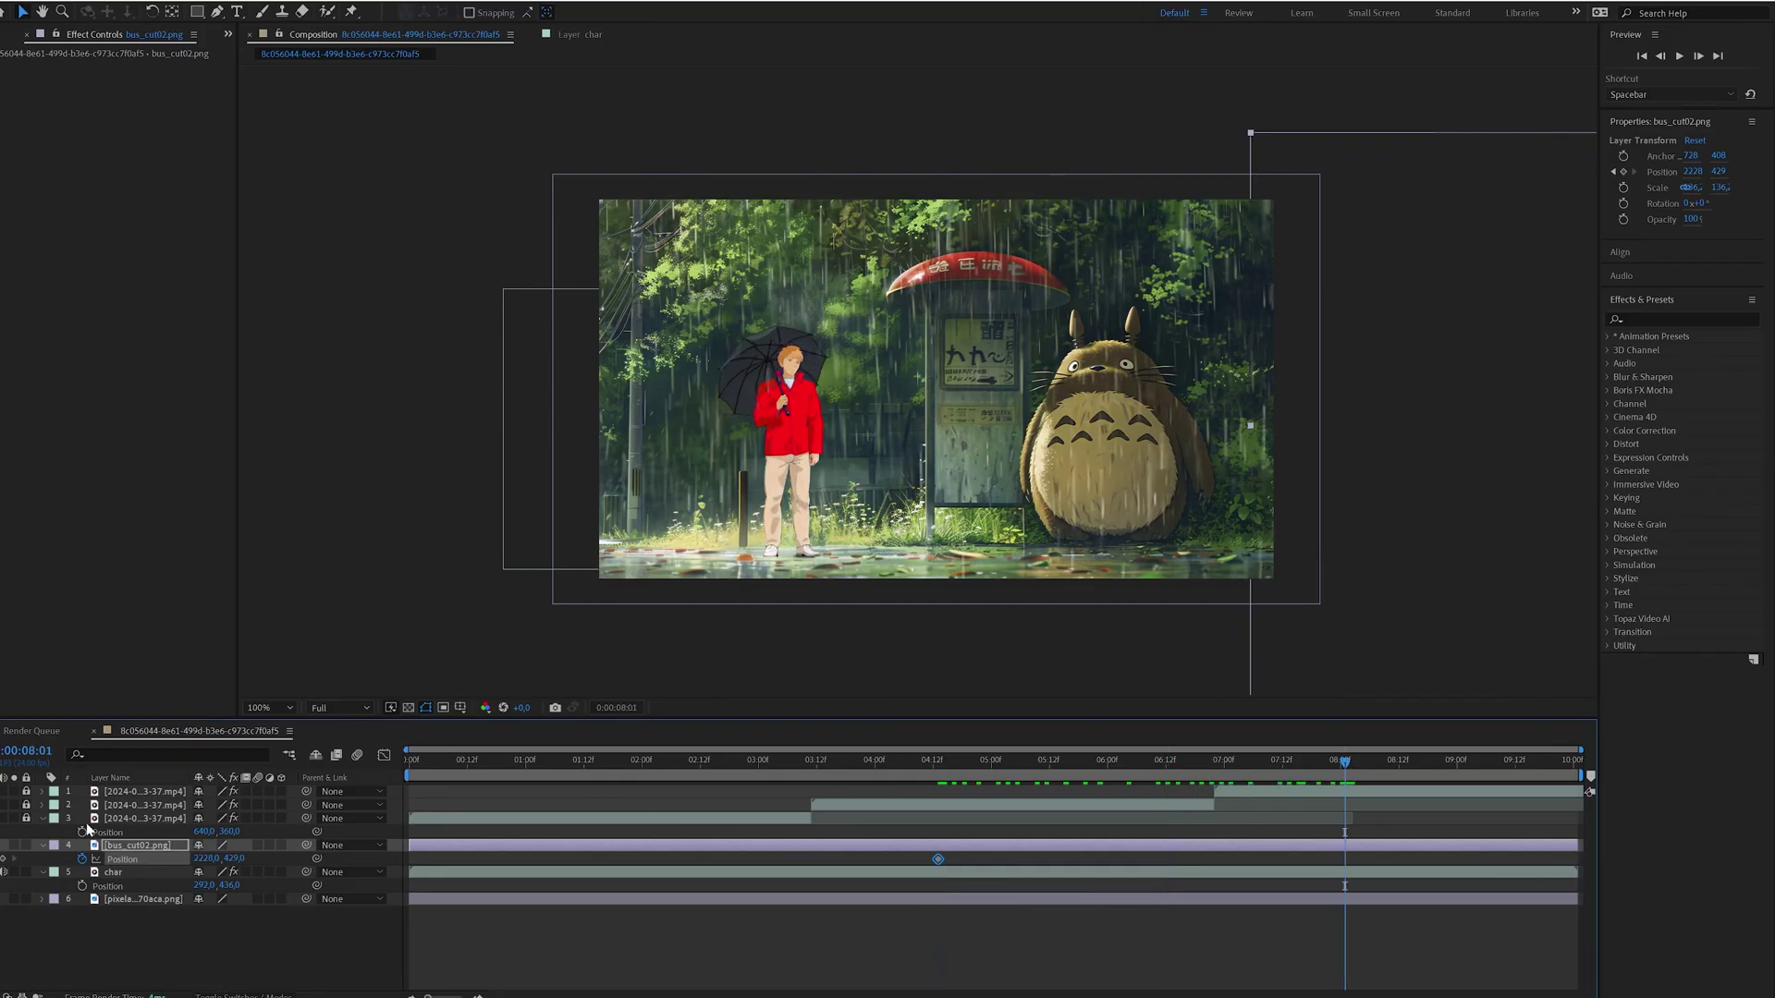
pyautogui.moveTo(99, 859); pyautogui.dragTo(19, 859)
pyautogui.moveTo(214, 860); pyautogui.dragTo(138, 860)
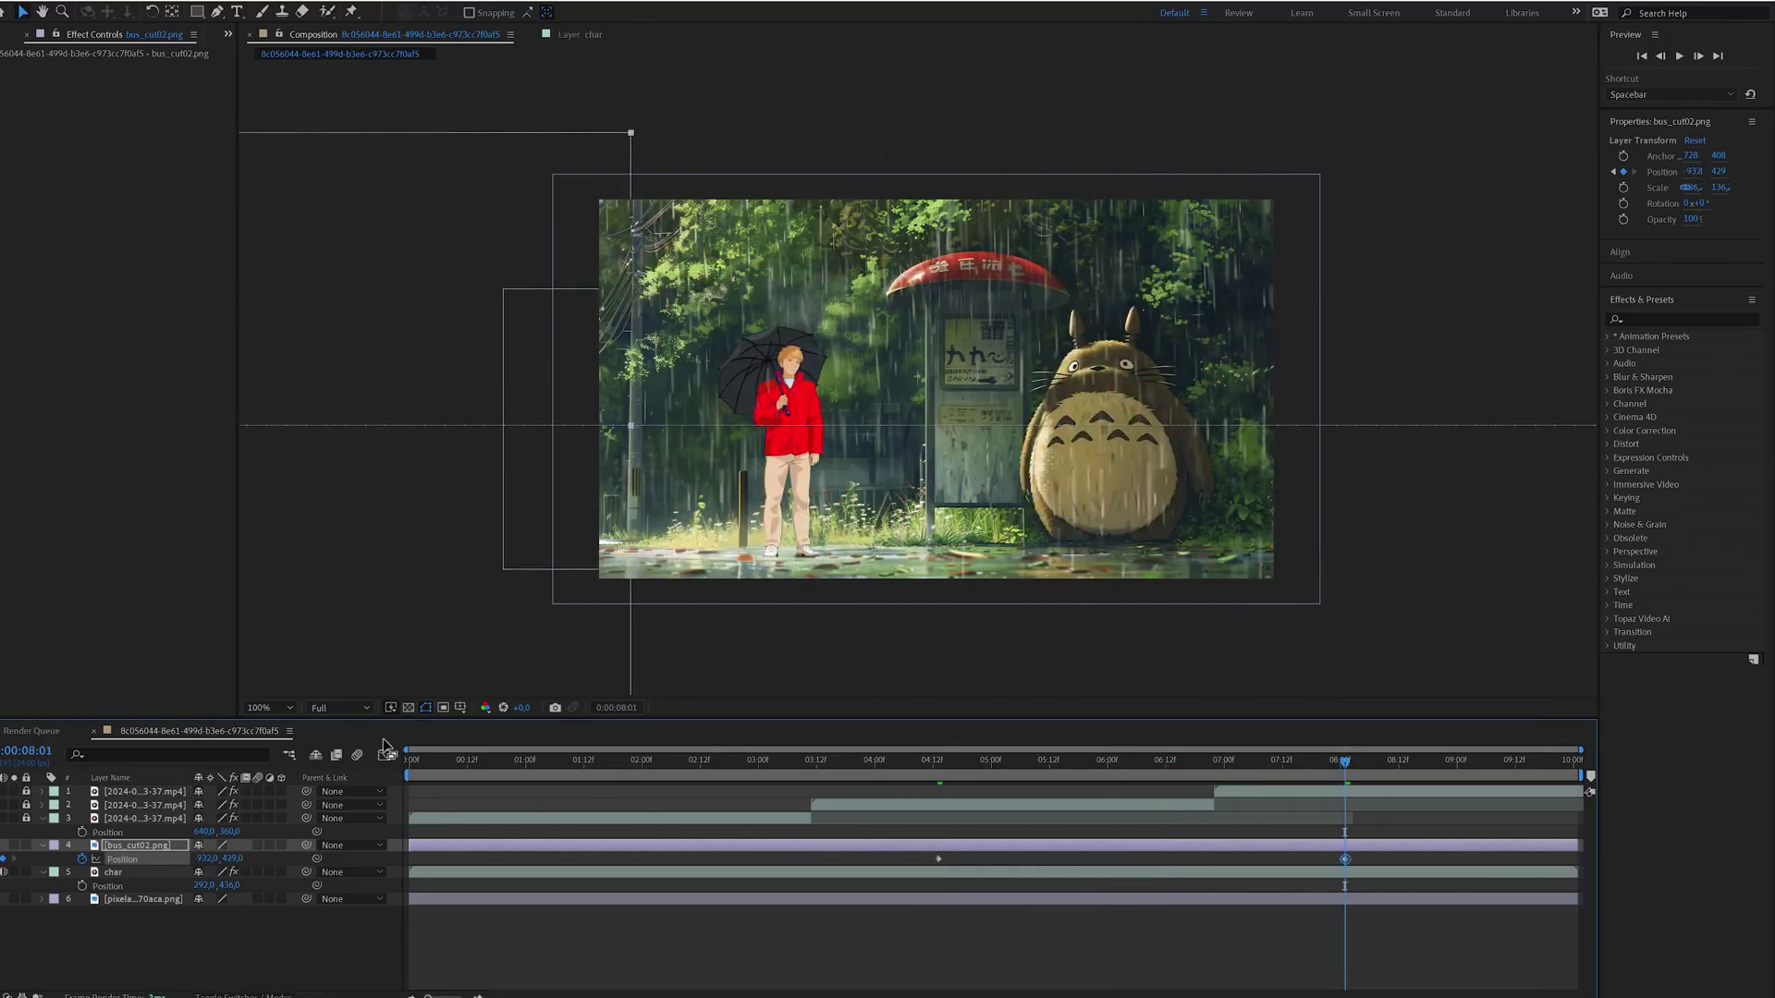
pyautogui.moveTo(1345, 766); pyautogui.dragTo(930, 758)
pyautogui.rightClick(937, 859)
pyautogui.moveTo(1063, 844)
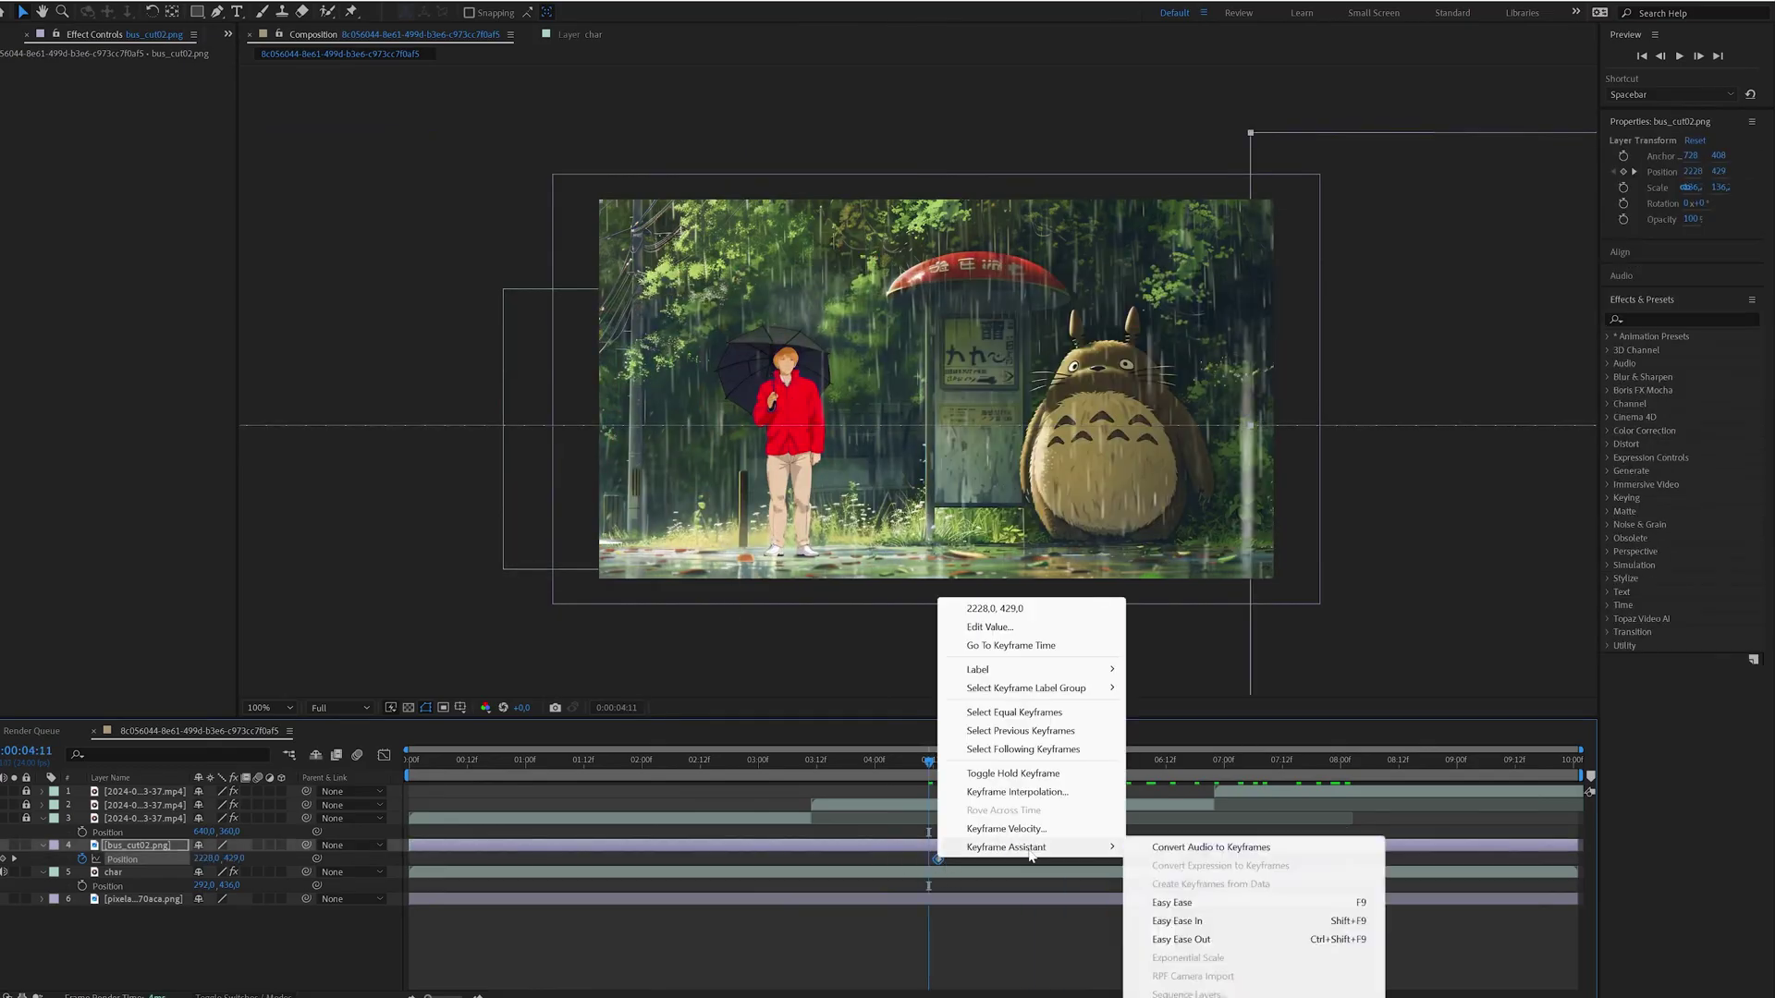